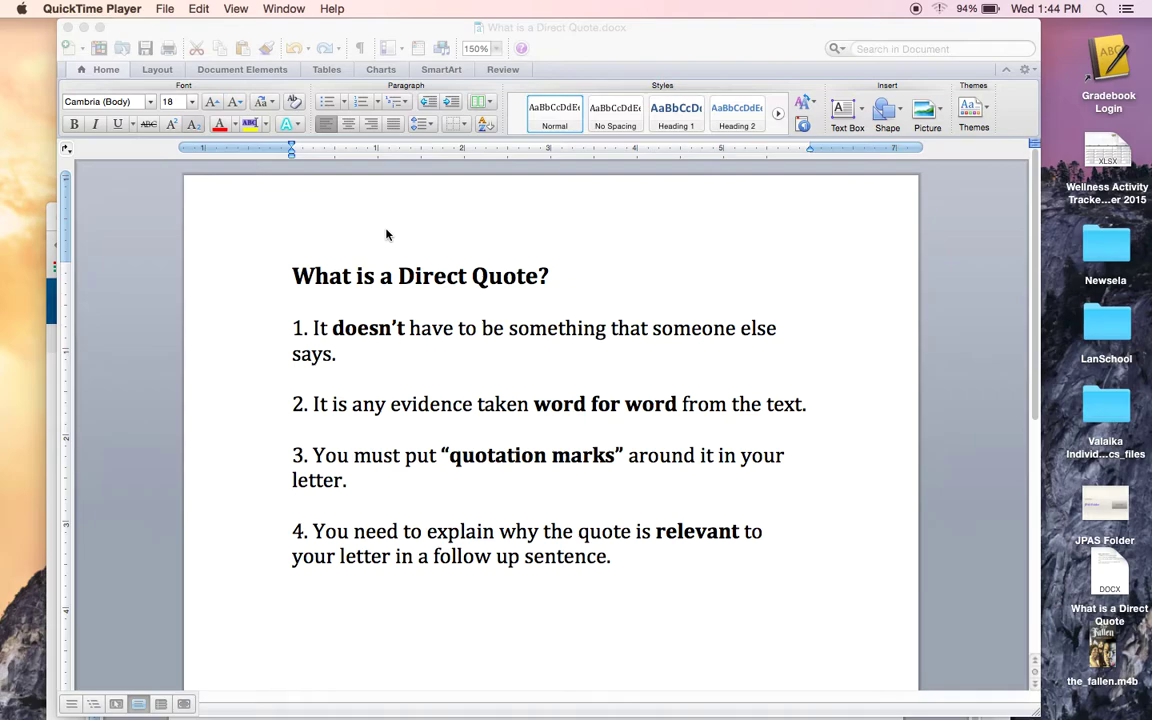
Move the Word guide aside and raise the Guardian article 'Child labour scandal hits Adidas' to the screen top
{"action": "left_click_drag", "start_coordinate": [442, 28], "coordinate": [623, 46]}
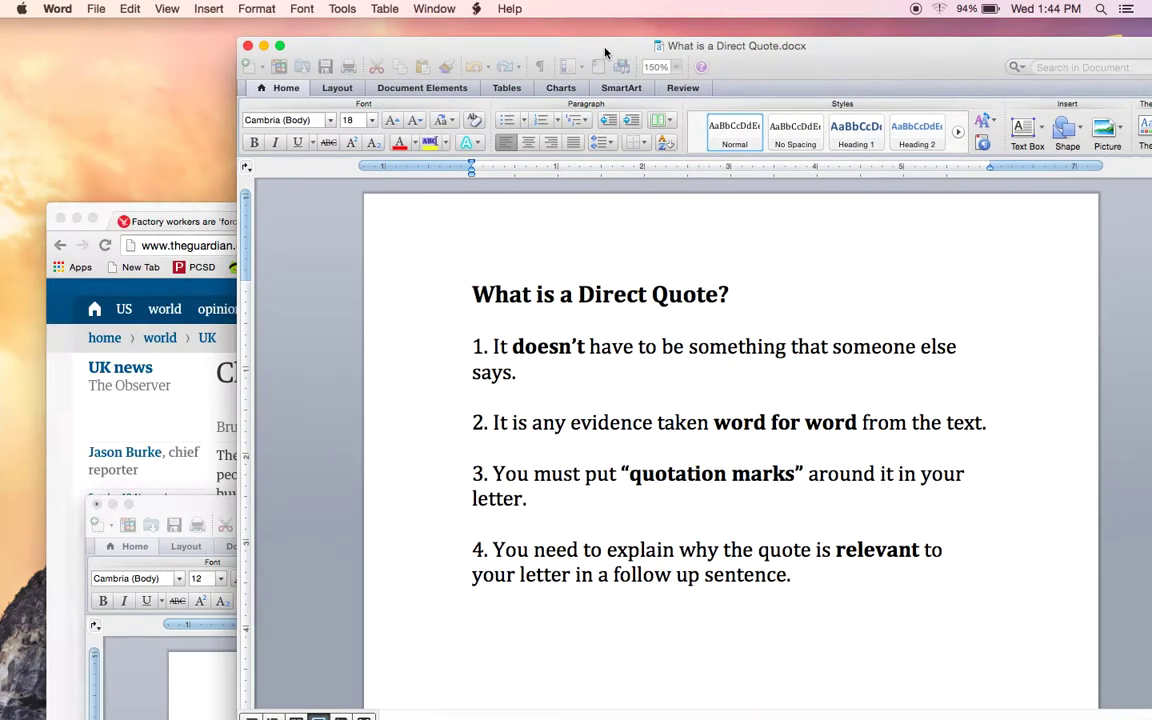
{"action": "left_click", "coordinate": [172, 209]}
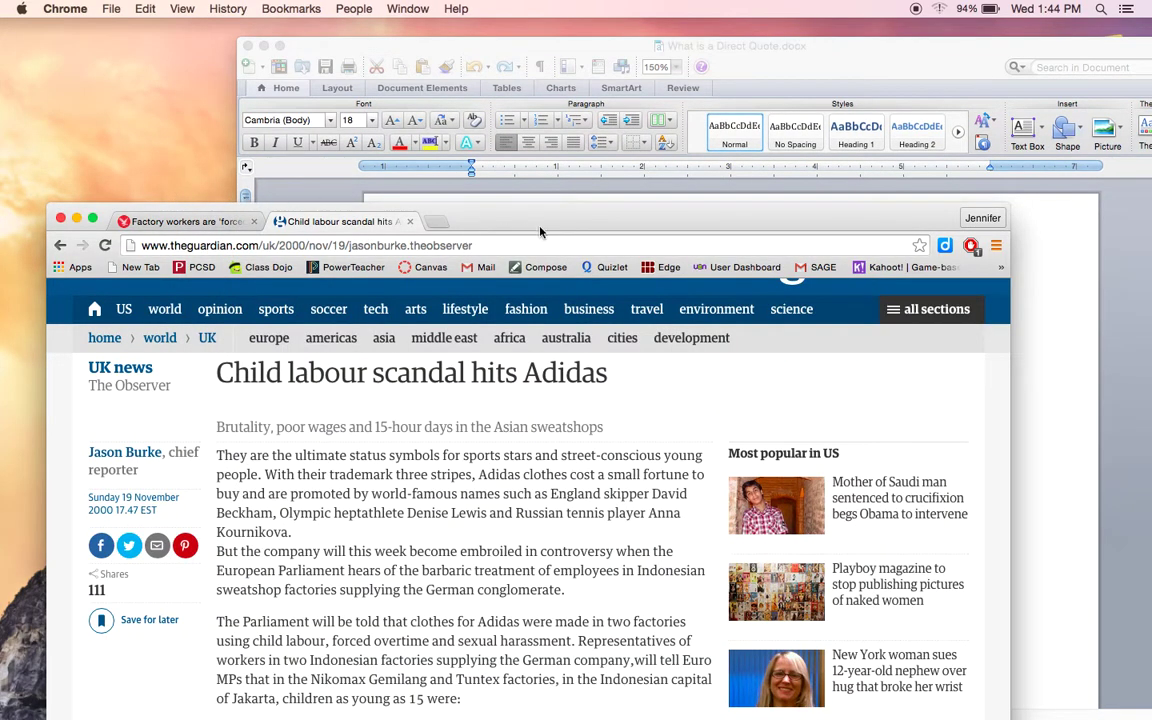
{"action": "left_click_drag", "start_coordinate": [485, 202], "coordinate": [556, 8]}
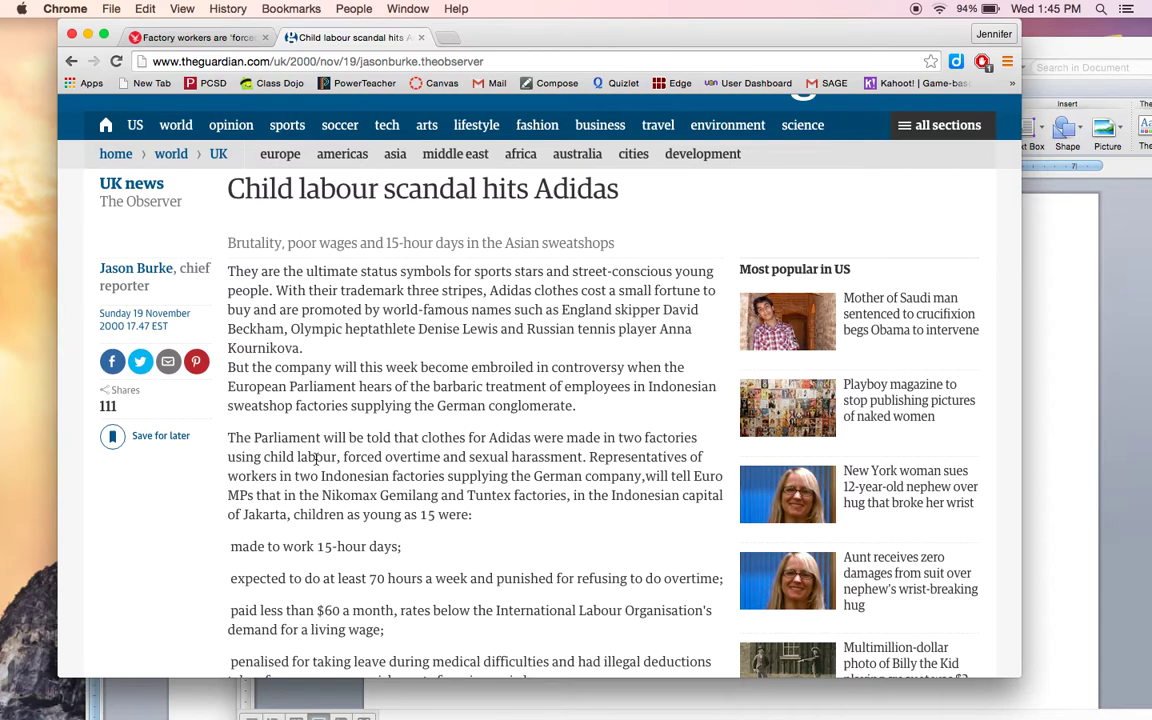
{"action": "key", "text": "F3"}
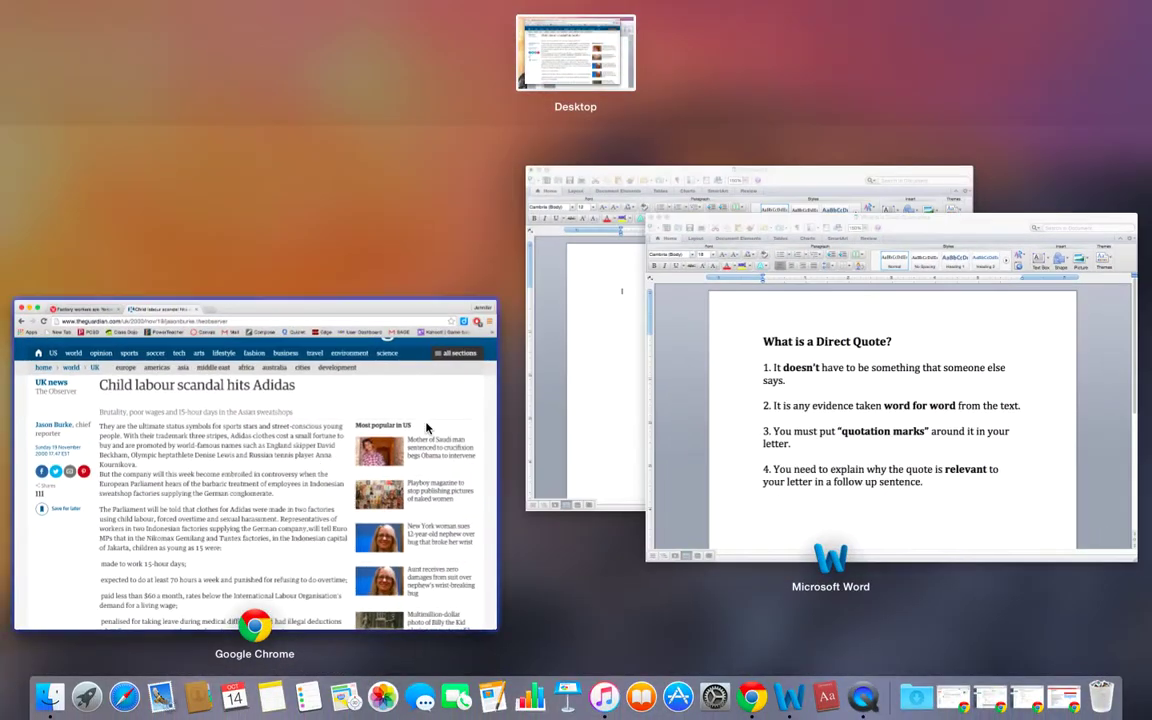
Bring the Adidas article back and select its 'made to work 15-hour days' and 70-hours-a-week lines
{"action": "left_click", "coordinate": [789, 310]}
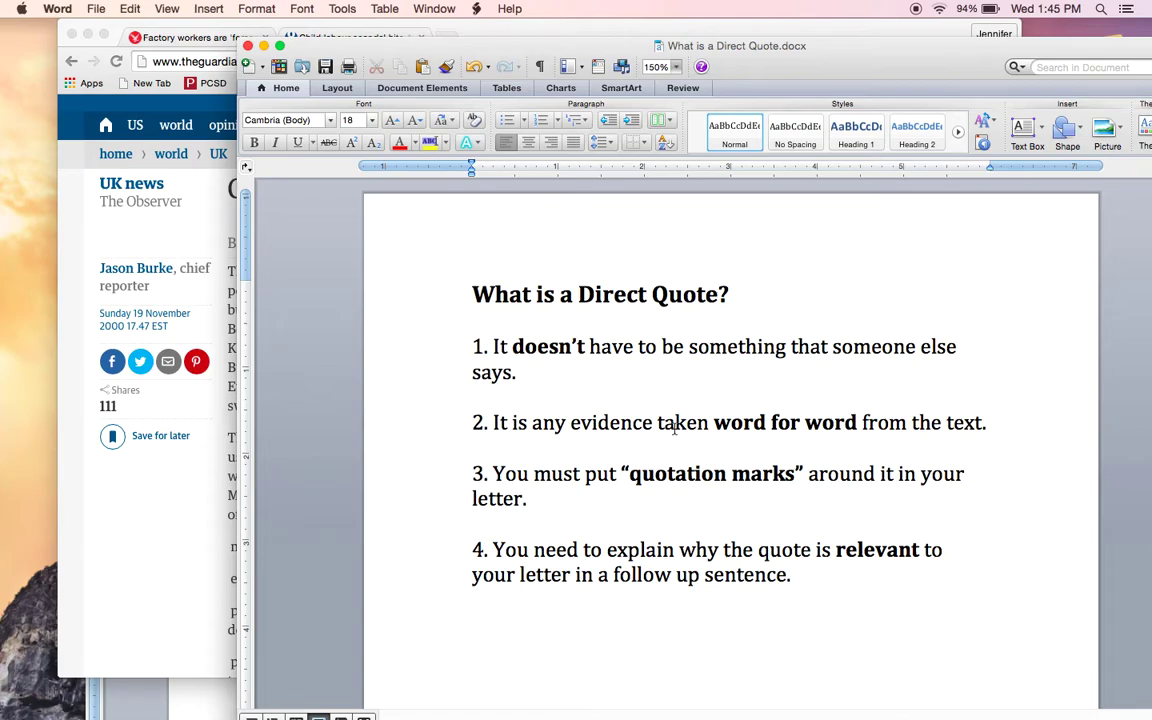
{"action": "left_click", "coordinate": [185, 192]}
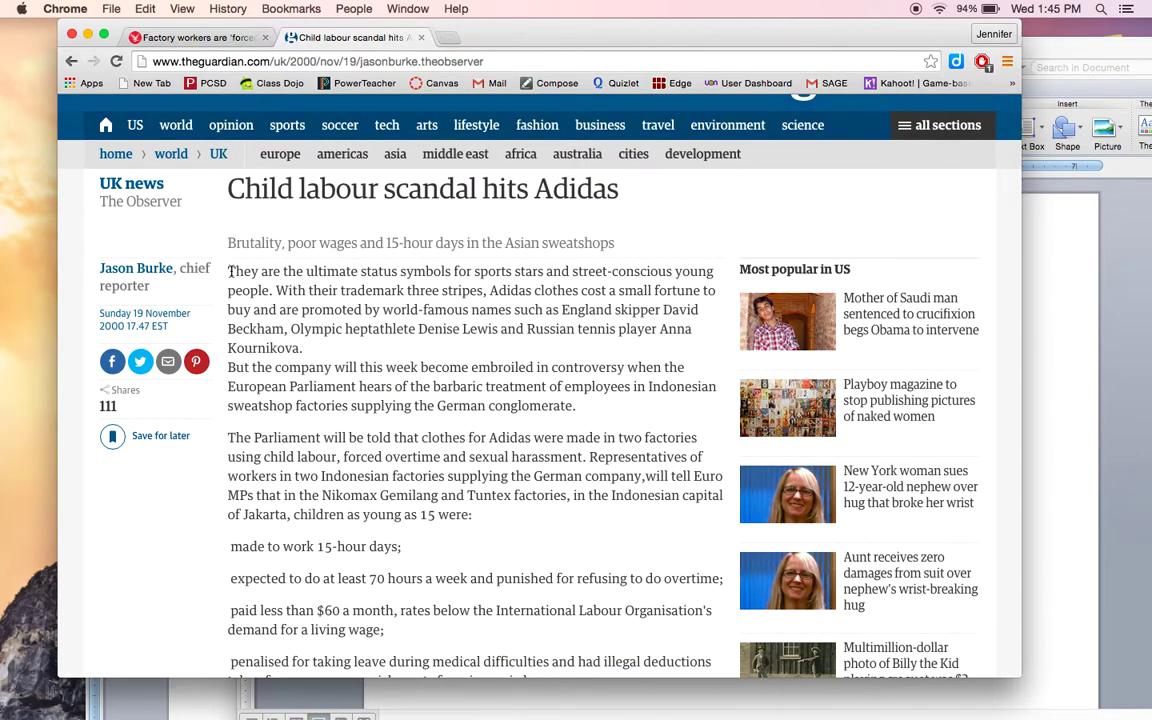
{"action": "left_click_drag", "start_coordinate": [228, 270], "coordinate": [233, 309]}
{"action": "left_click_drag", "start_coordinate": [385, 368], "coordinate": [393, 400]}
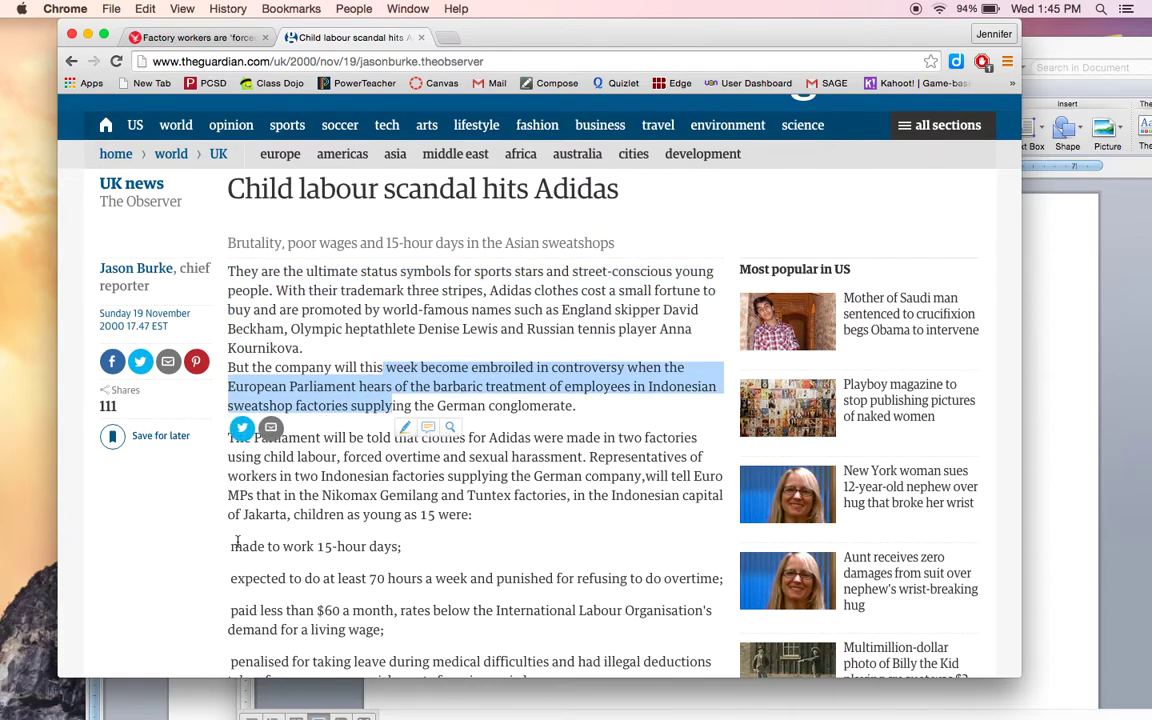
{"action": "left_click_drag", "start_coordinate": [233, 547], "coordinate": [236, 600]}
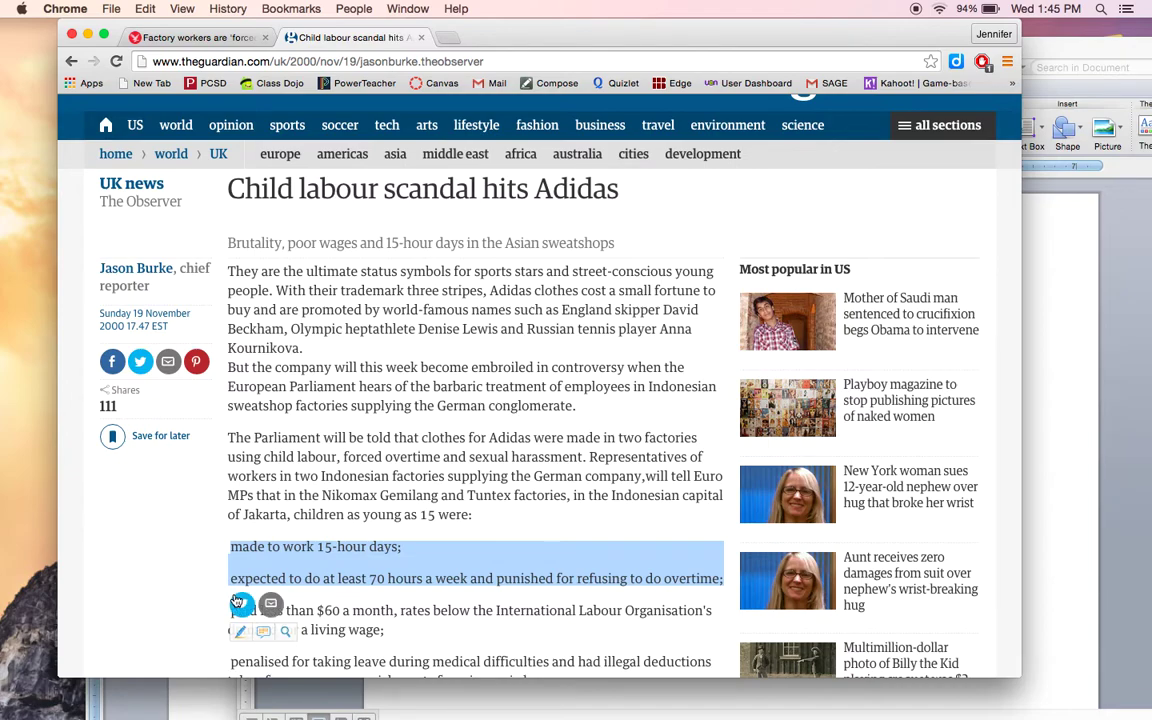
Shift the Word guide left and select the closing quotation mark after 'quotation marks' in point 3
{"action": "left_click", "coordinate": [1072, 373]}
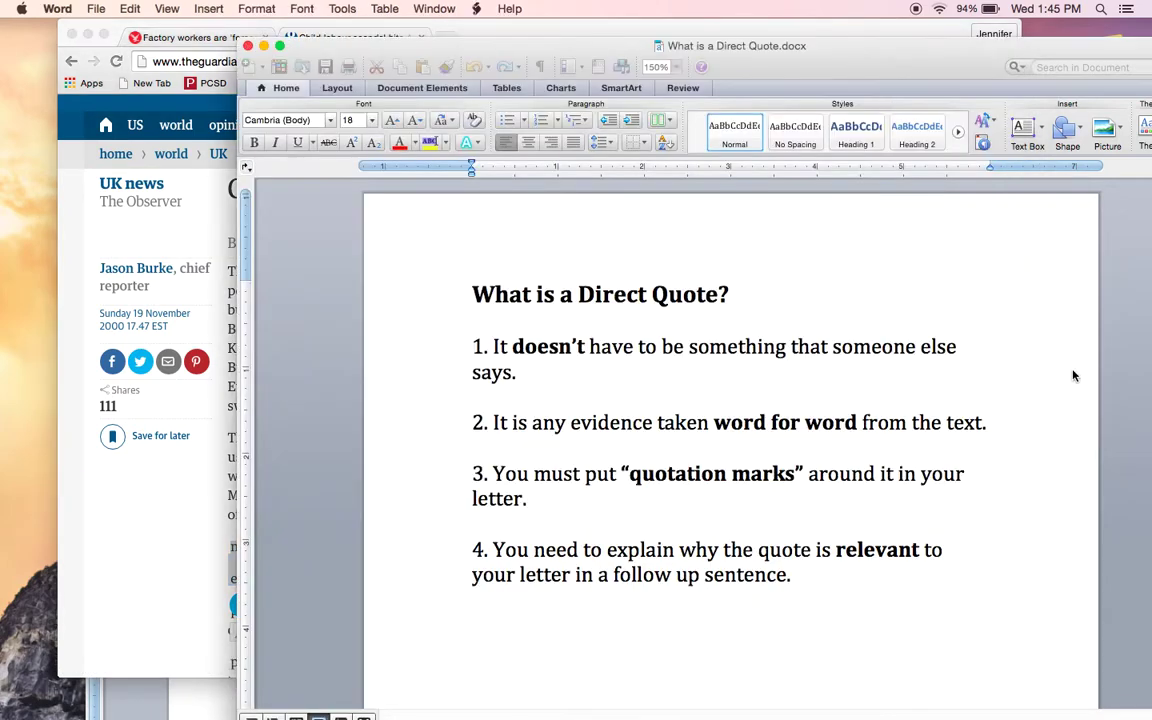
{"action": "left_click_drag", "start_coordinate": [827, 50], "coordinate": [676, 32]}
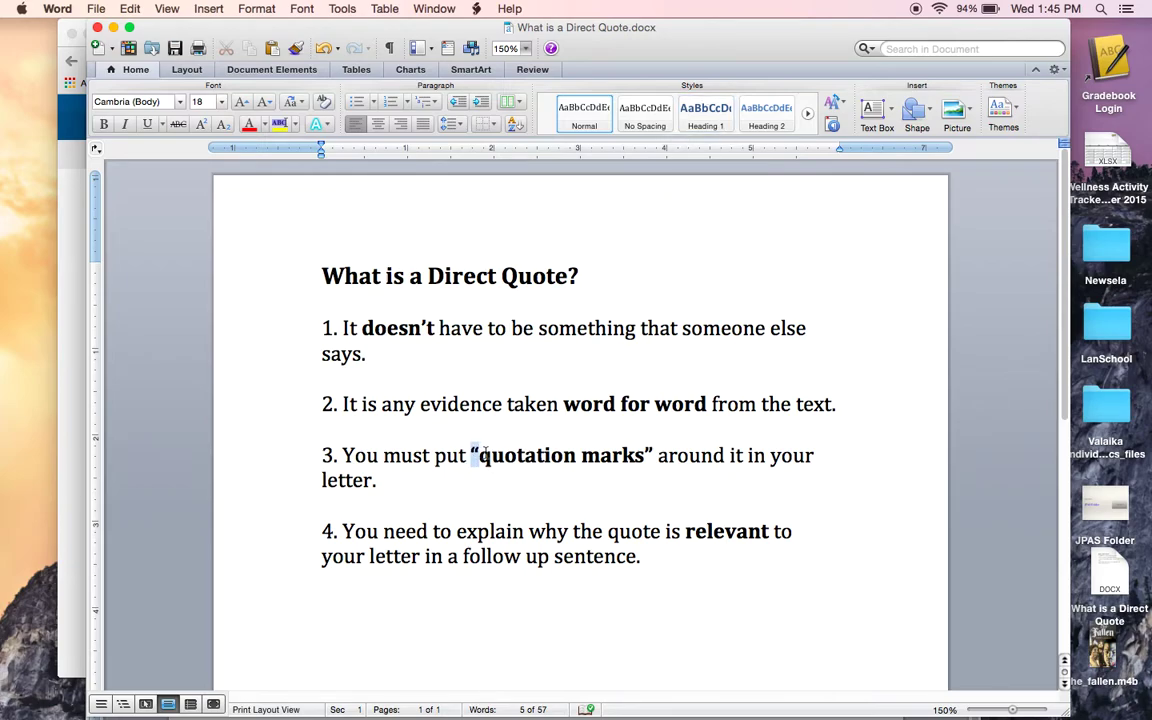
{"action": "left_click", "coordinate": [520, 455]}
{"action": "left_click_drag", "start_coordinate": [656, 455], "coordinate": [647, 457]}
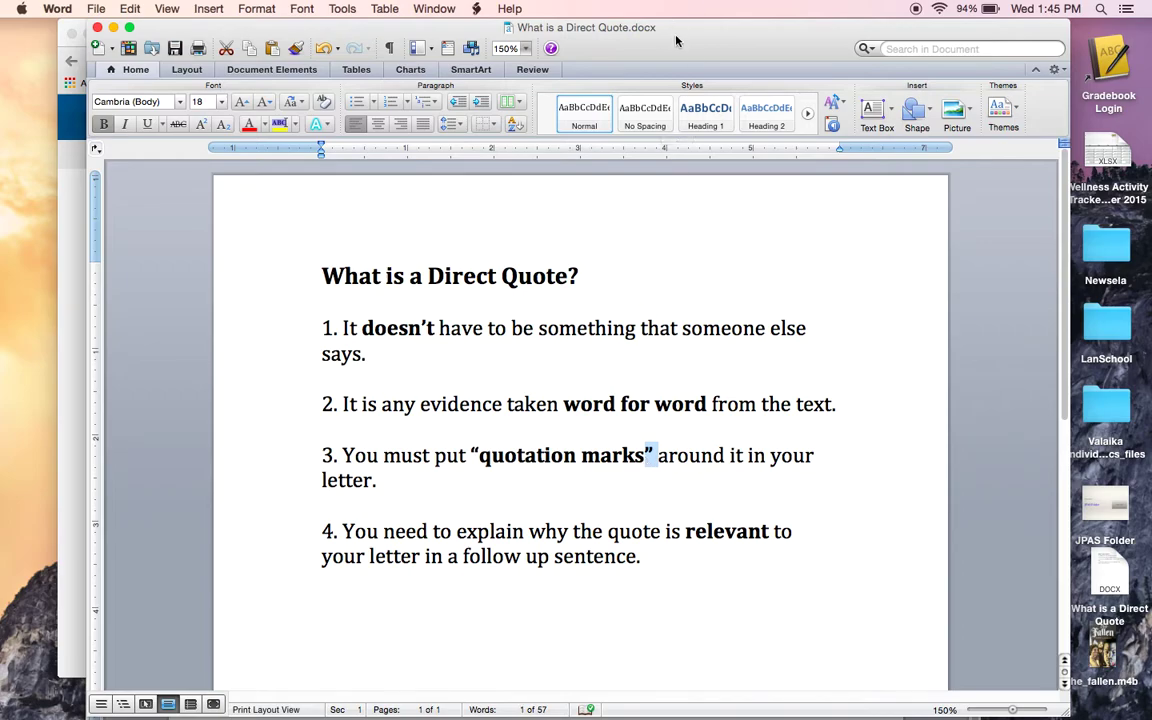
In the article, select from 'children as young as 15 were:' through 'demand for a living wage;'
{"action": "left_click", "coordinate": [70, 172]}
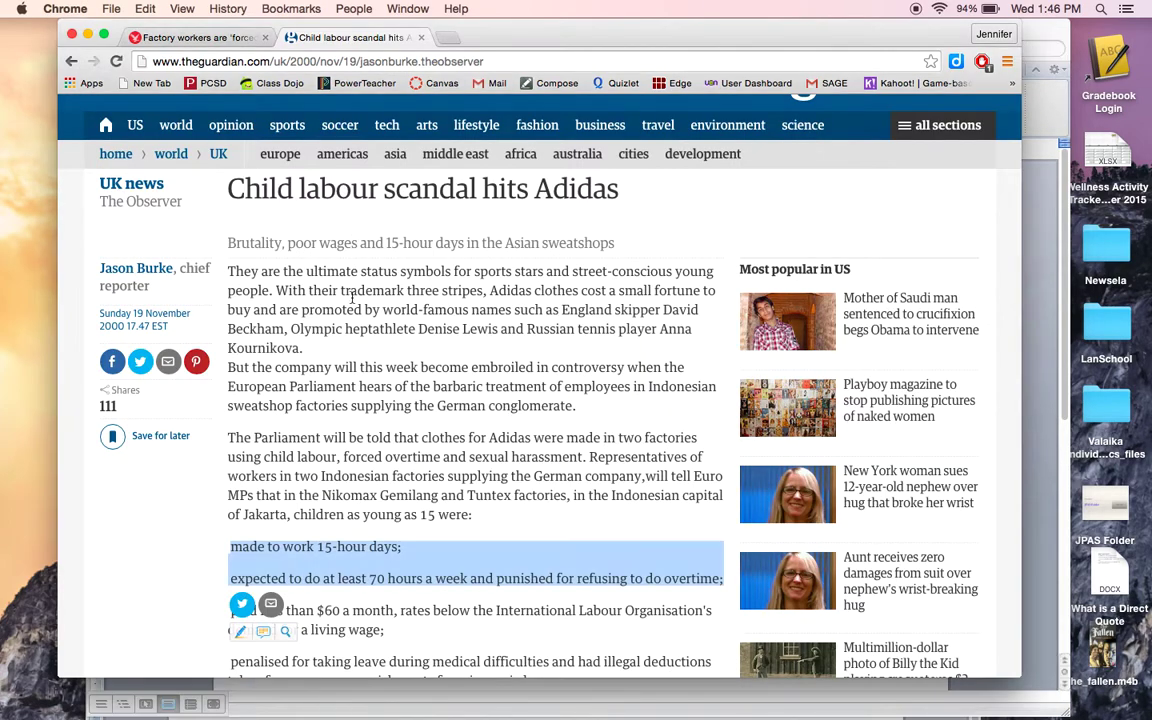
{"action": "left_click", "coordinate": [408, 365]}
{"action": "scroll", "coordinate": [408, 365], "scroll_direction": "down", "scroll_amount": 3}
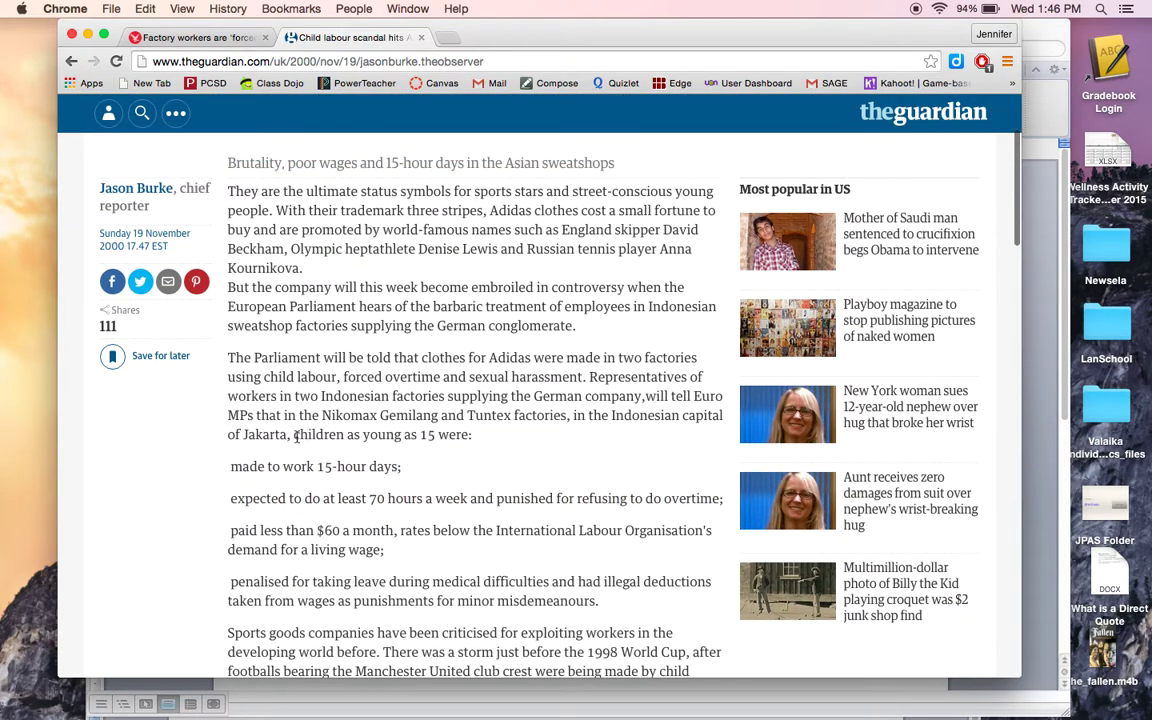
{"action": "left_click_drag", "start_coordinate": [294, 436], "coordinate": [305, 513]}
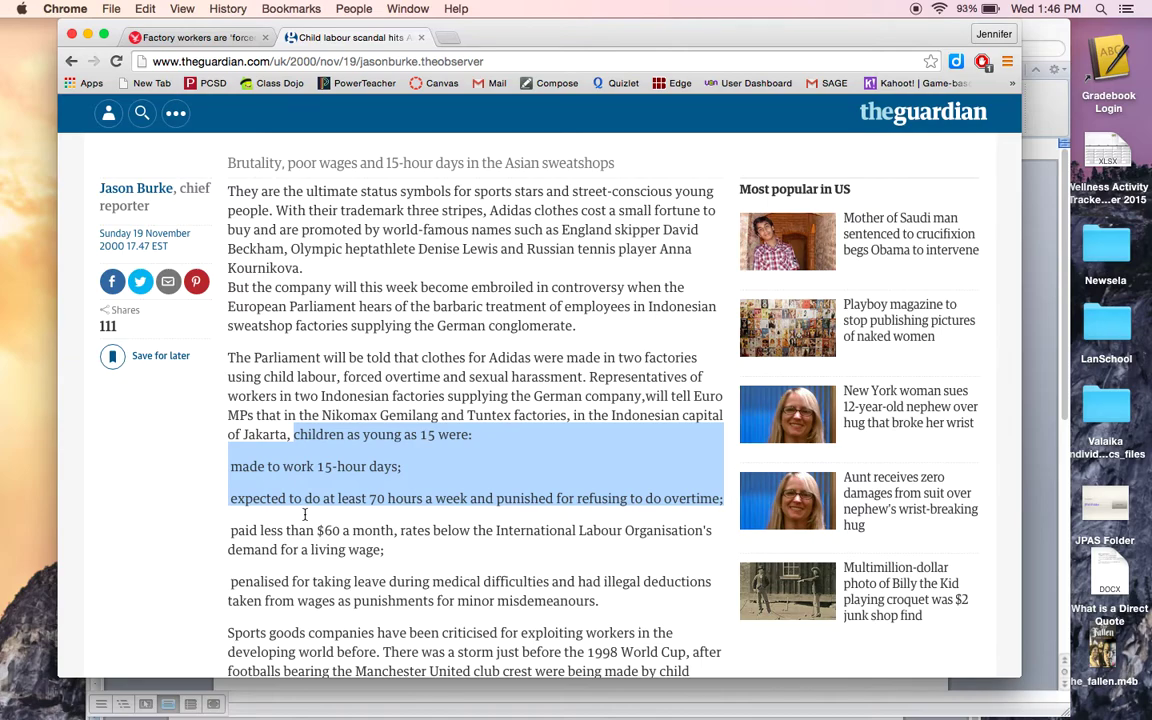
{"action": "mouse_move", "coordinate": [305, 513]}
{"action": "left_mouse_down"}
{"action": "mouse_move", "coordinate": [275, 466]}
{"action": "mouse_move", "coordinate": [303, 548]}
{"action": "mouse_move", "coordinate": [373, 548]}
{"action": "mouse_move", "coordinate": [377, 560]}
{"action": "mouse_move", "coordinate": [391, 550]}
{"action": "mouse_move", "coordinate": [391, 566]}
{"action": "left_mouse_up"}
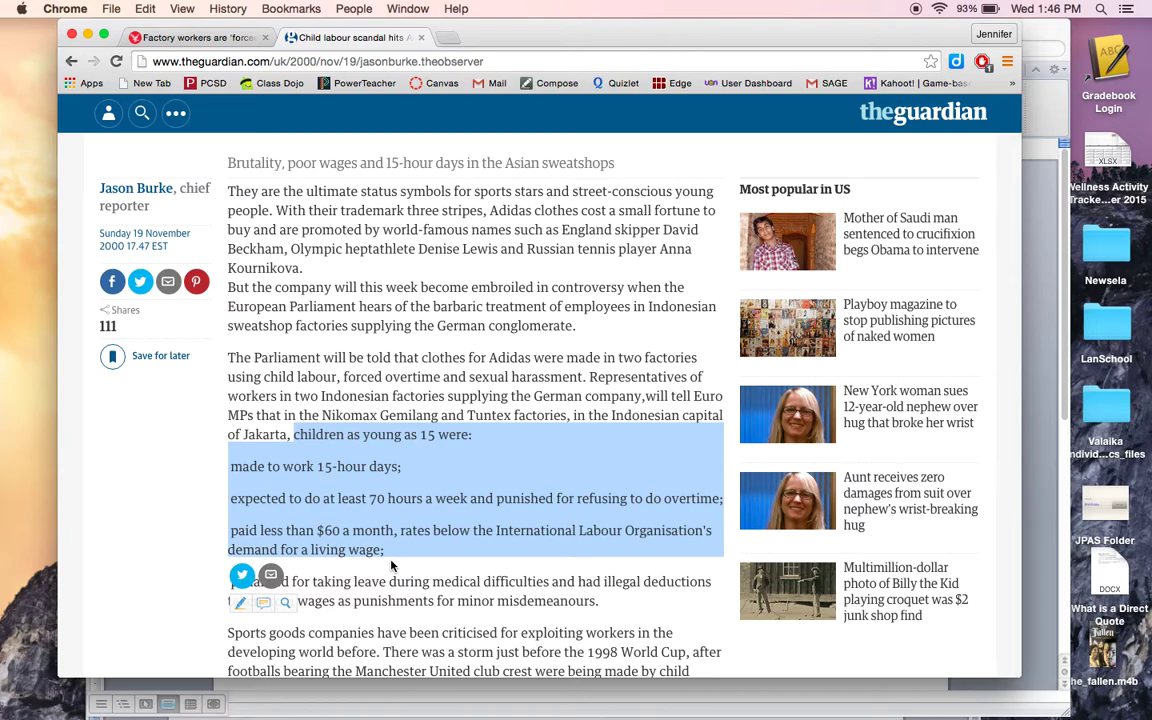
Paste the copied Adidas passage into a new blank Word document
{"action": "left_click_drag", "start_coordinate": [507, 25], "coordinate": [514, 328]}
{"action": "left_click", "coordinate": [501, 257]}
{"action": "left_click_drag", "start_coordinate": [644, 455], "coordinate": [655, 455]}
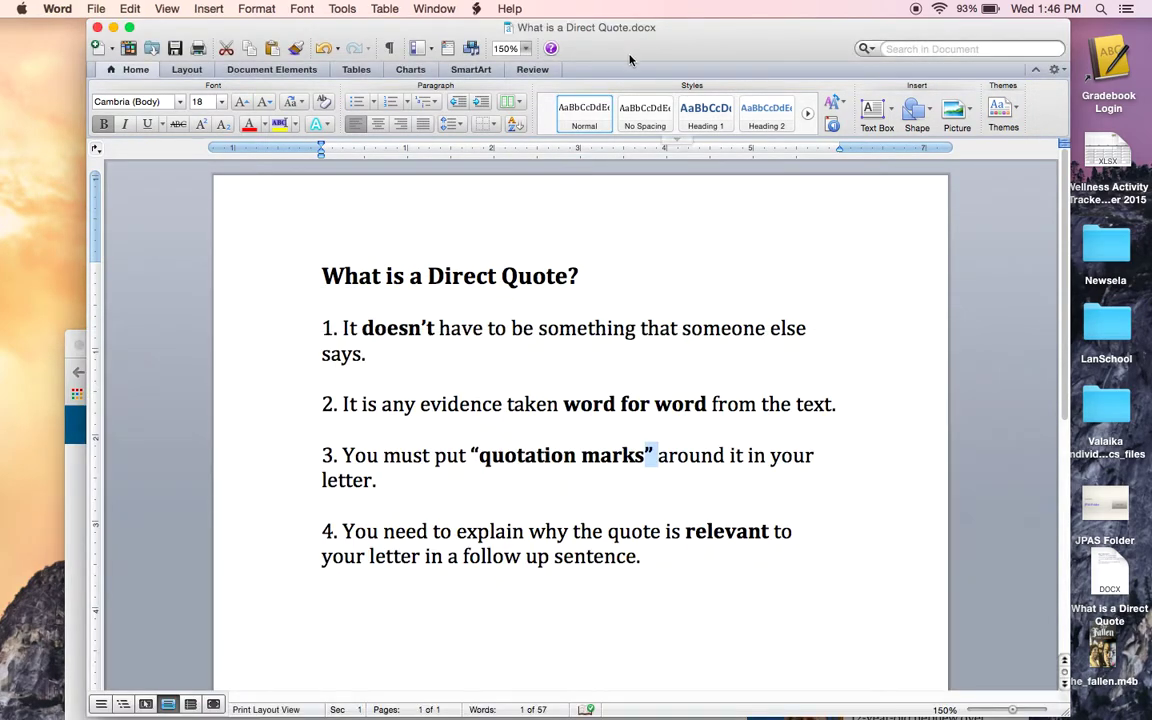
{"action": "key", "text": "ctrl+Up"}
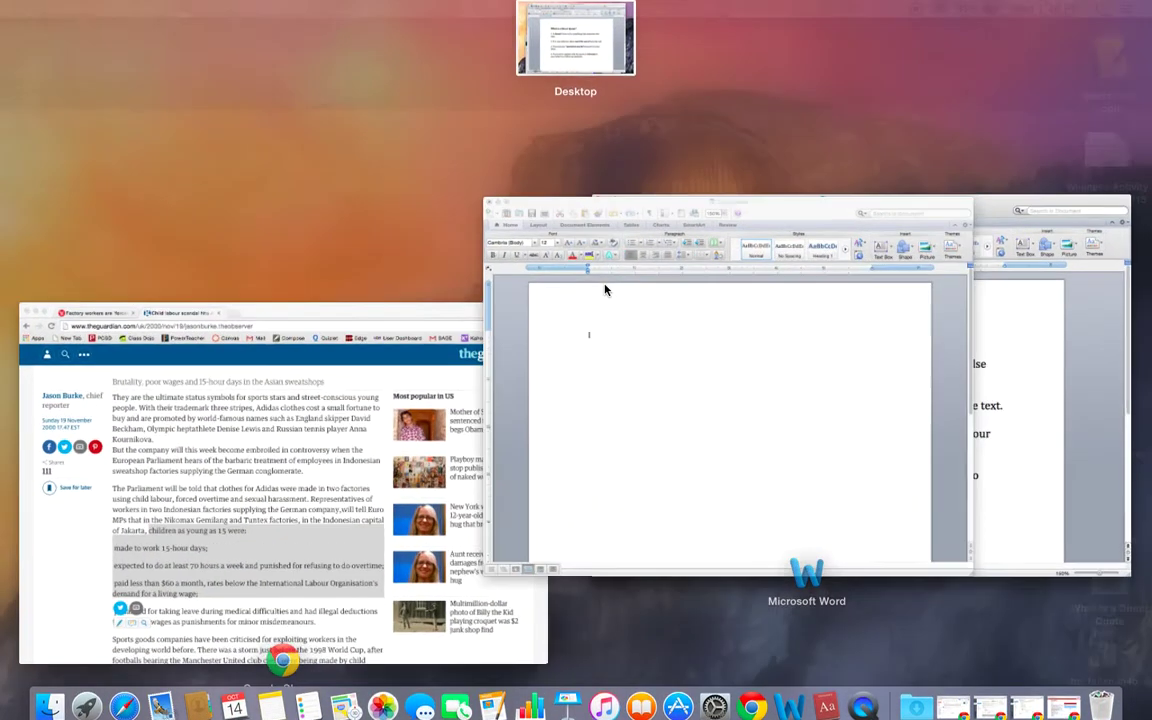
{"action": "left_click", "coordinate": [610, 300]}
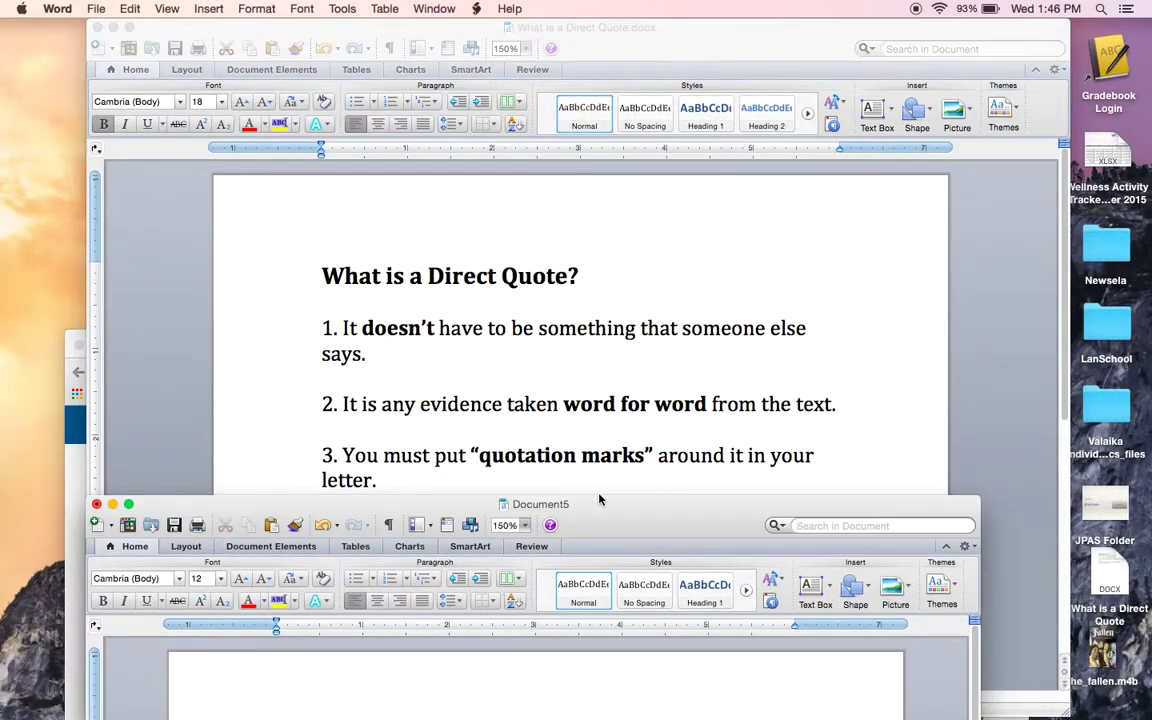
{"action": "left_click_drag", "start_coordinate": [605, 506], "coordinate": [630, 84]}
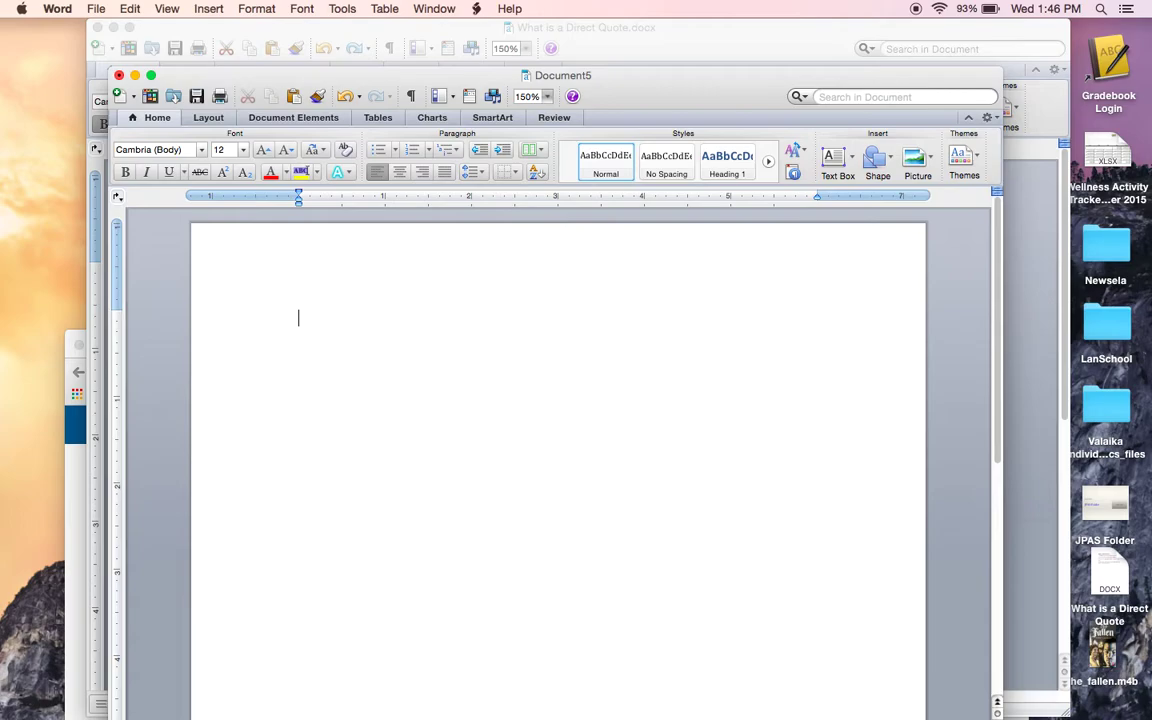
{"action": "key", "text": "super+v"}
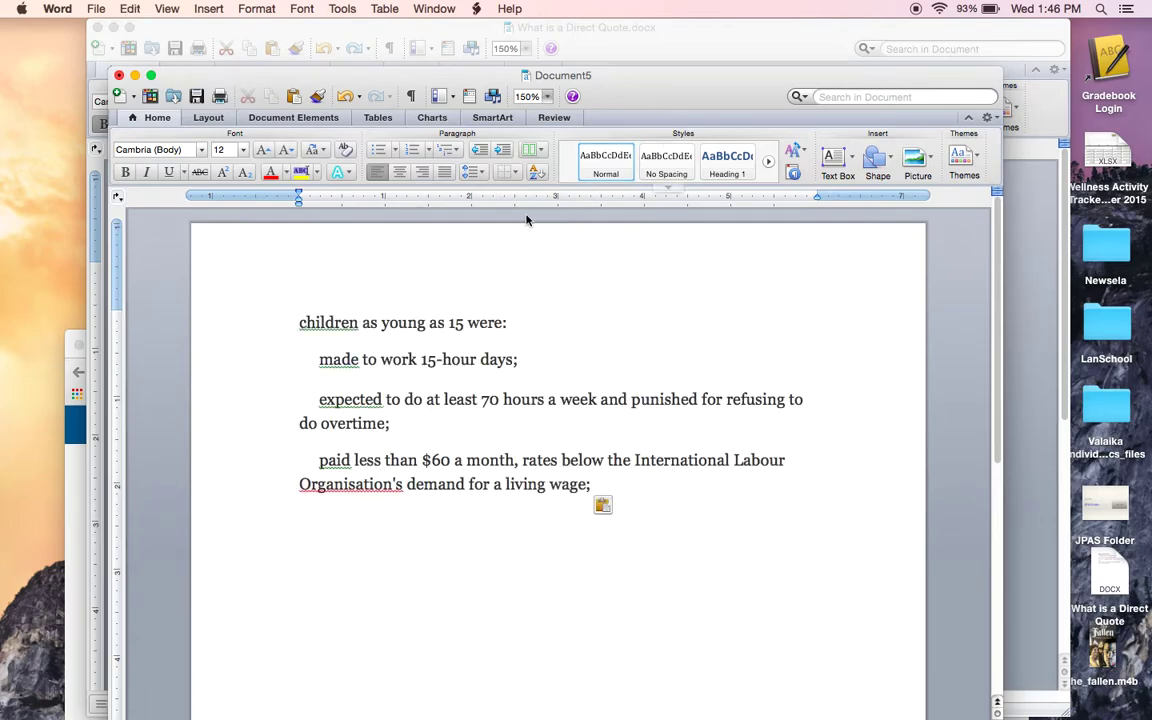
Add quotation marks before 'children' and after 'living wage;'
{"action": "left_click", "coordinate": [298, 322]}
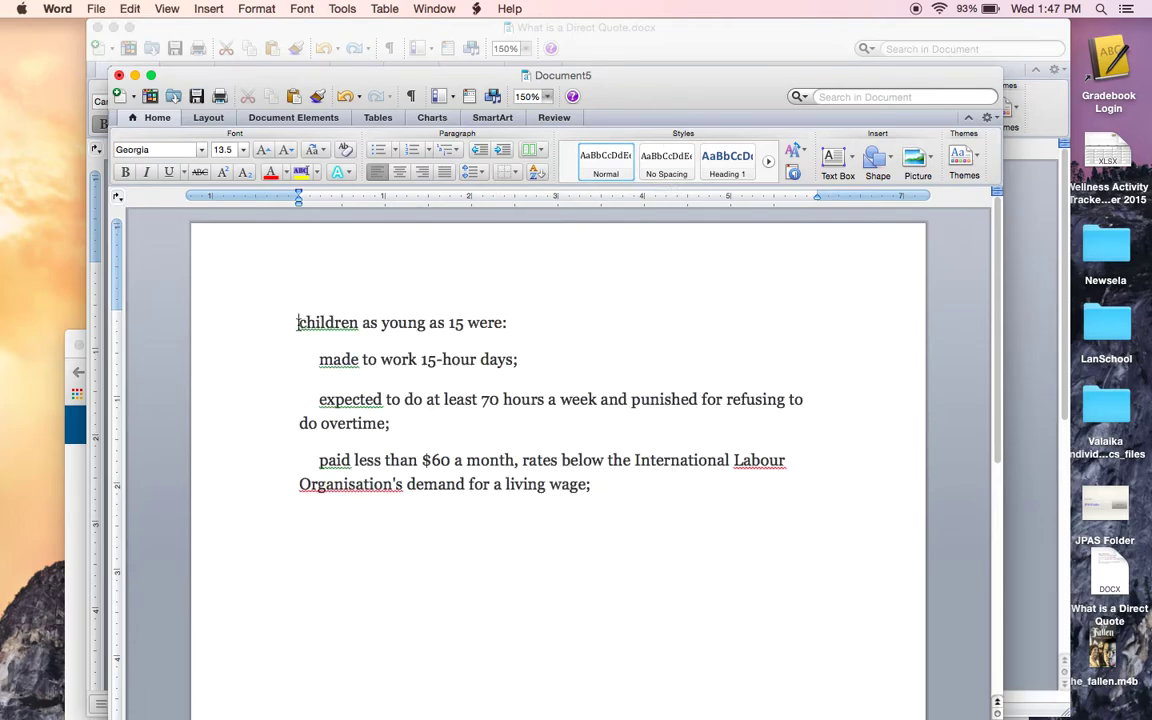
{"action": "type", "text": "\""}
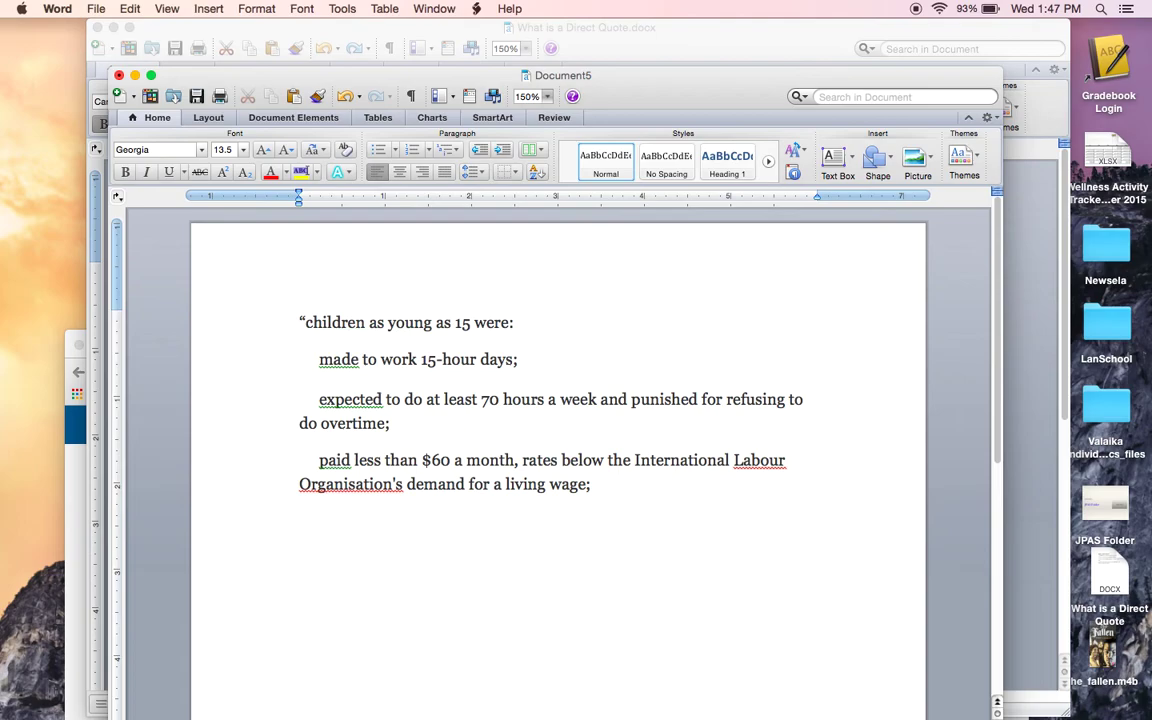
{"action": "left_click", "coordinate": [601, 485]}
{"action": "type", "text": "\""}
Join the 'made' and 'expected' lines into one paragraph and put 'paid' on its own unindented line
{"action": "left_click", "coordinate": [318, 360]}
{"action": "key", "text": "BackSpace"}
{"action": "key", "text": "BackSpace"}
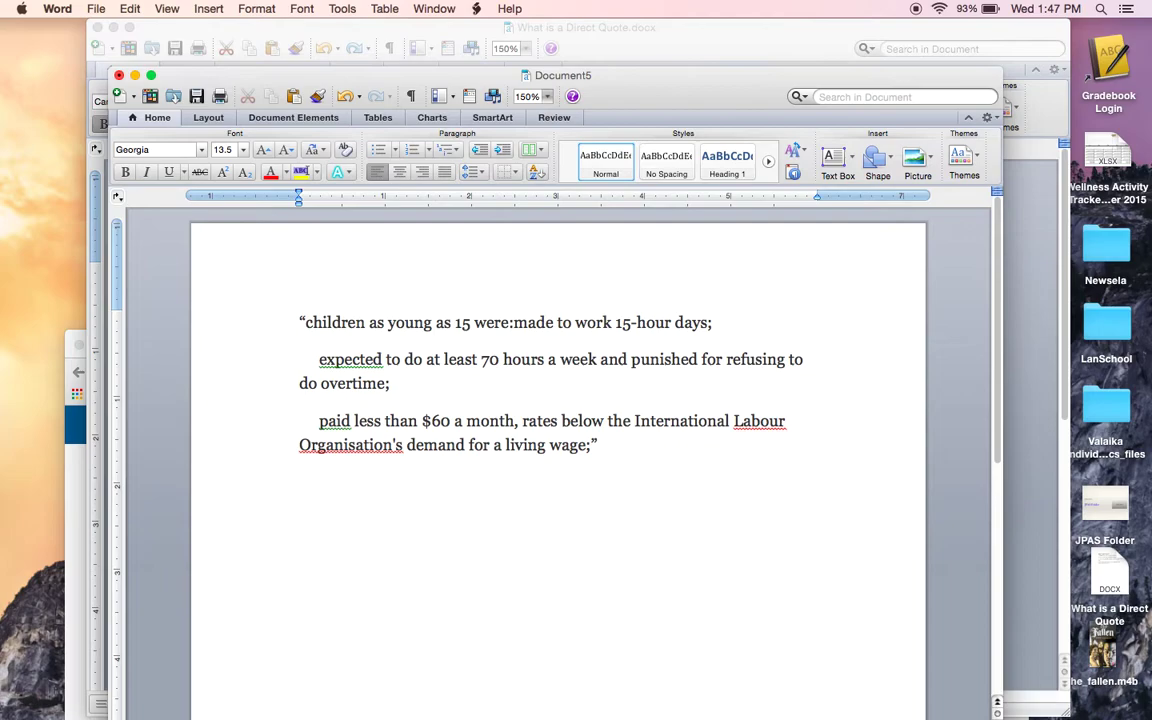
{"action": "left_click", "coordinate": [314, 360]}
{"action": "key", "text": "BackSpace"}
{"action": "key", "text": "BackSpace"}
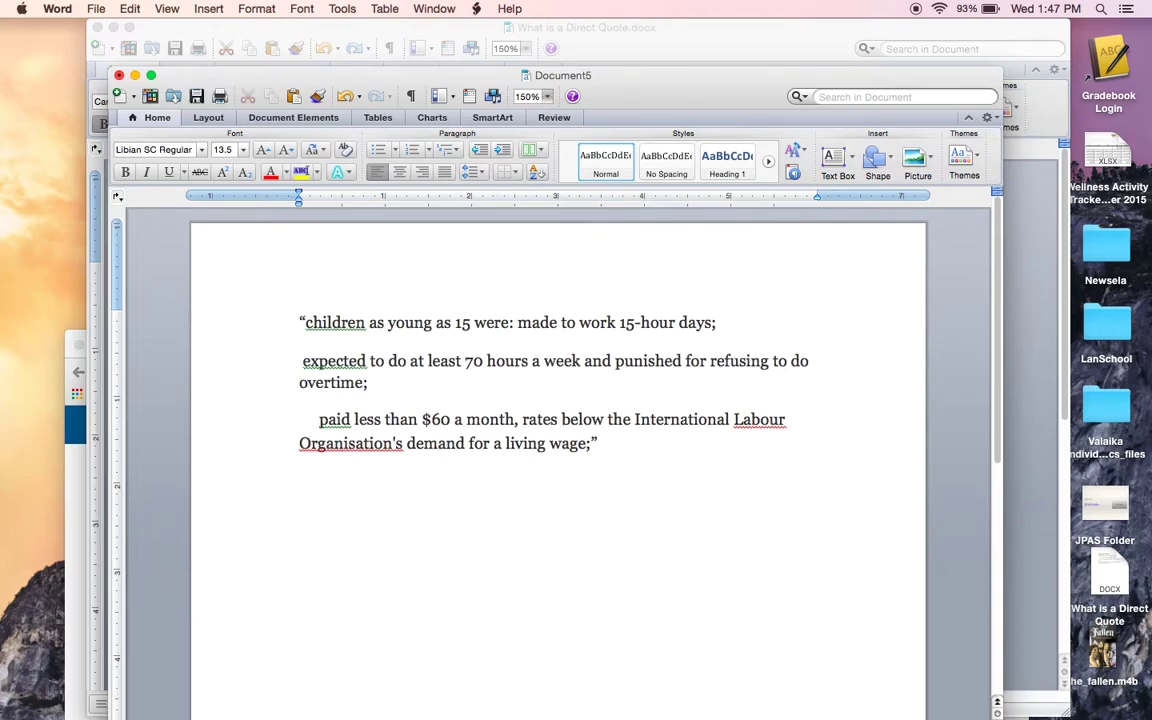
{"action": "left_click", "coordinate": [317, 381]}
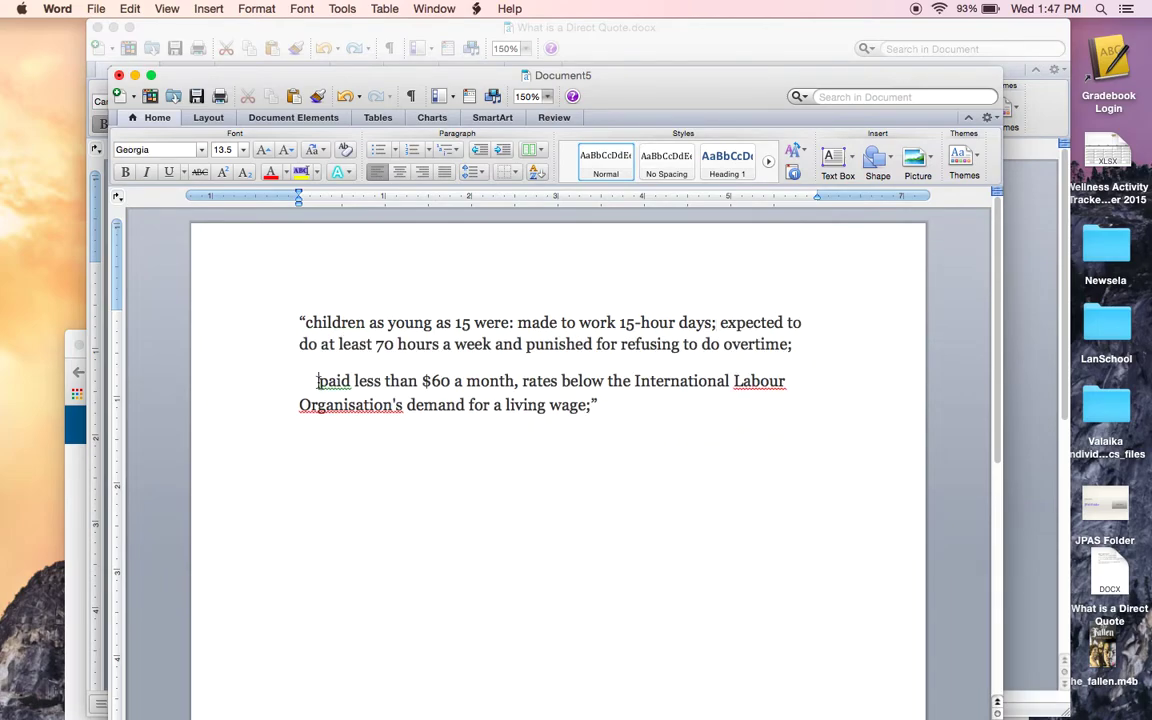
{"action": "key", "text": "BackSpace"}
{"action": "key", "text": "BackSpace"}
{"action": "key", "text": "BackSpace"}
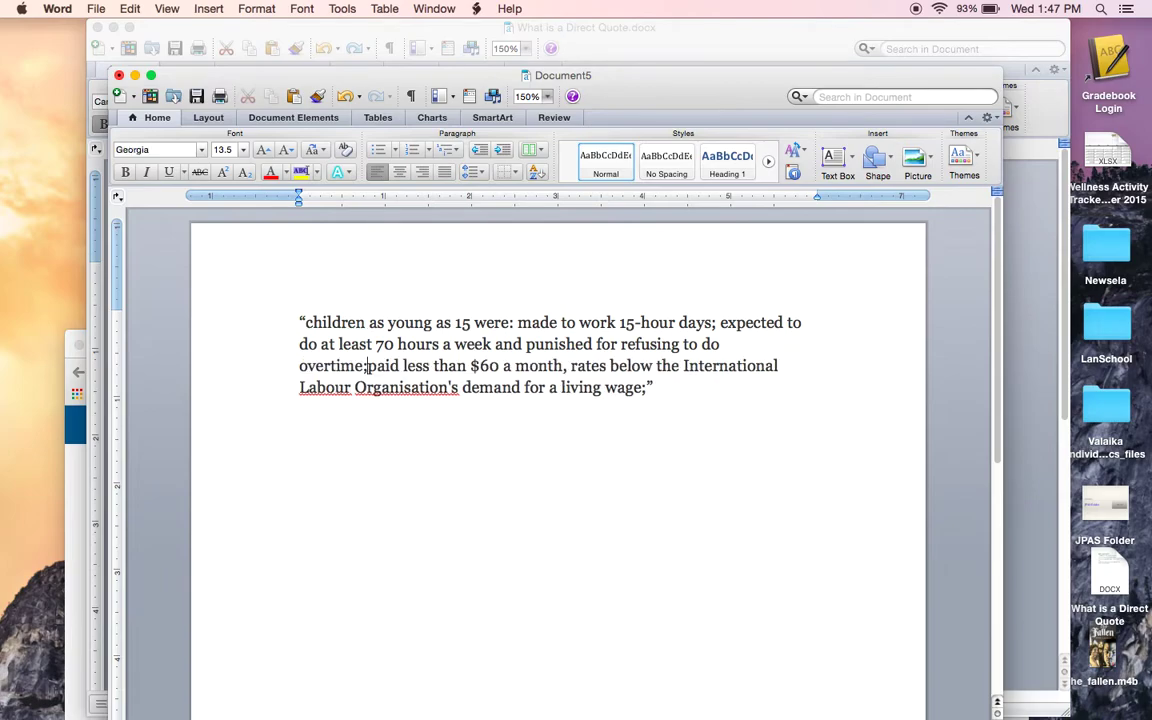
{"action": "key", "text": "Return"}
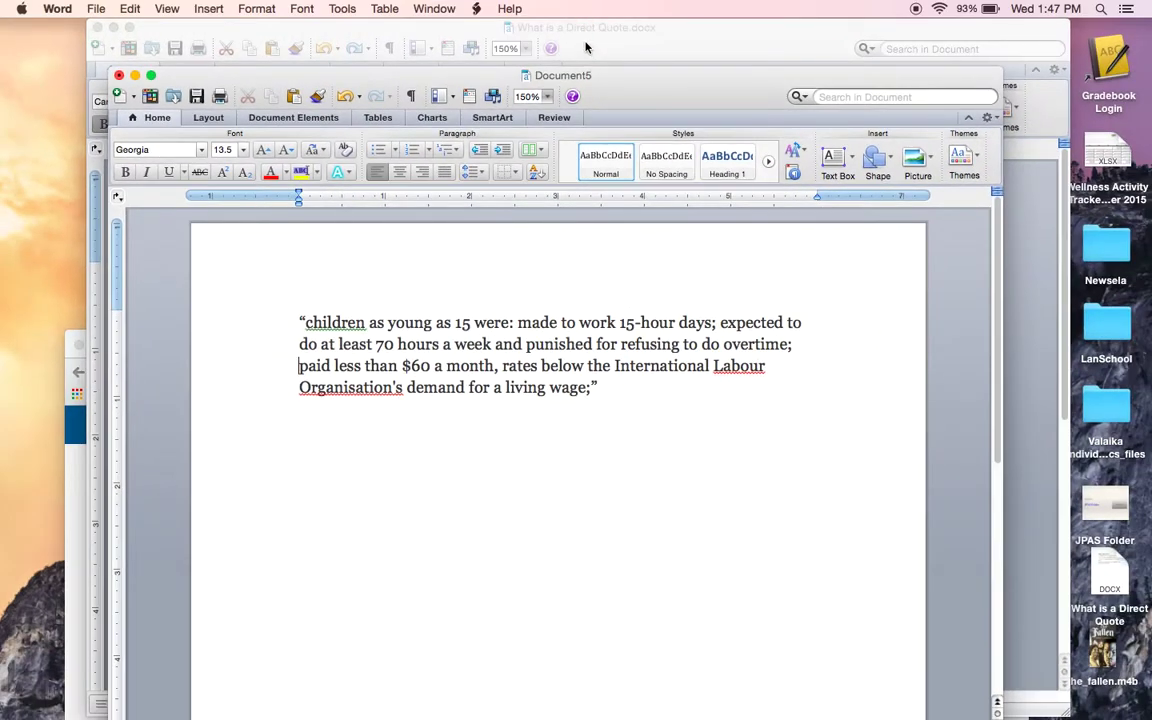
Copy the headline 'Child labour scandal hits Adidas' from the top of the Guardian article
{"action": "left_click_drag", "start_coordinate": [613, 91], "coordinate": [587, 538]}
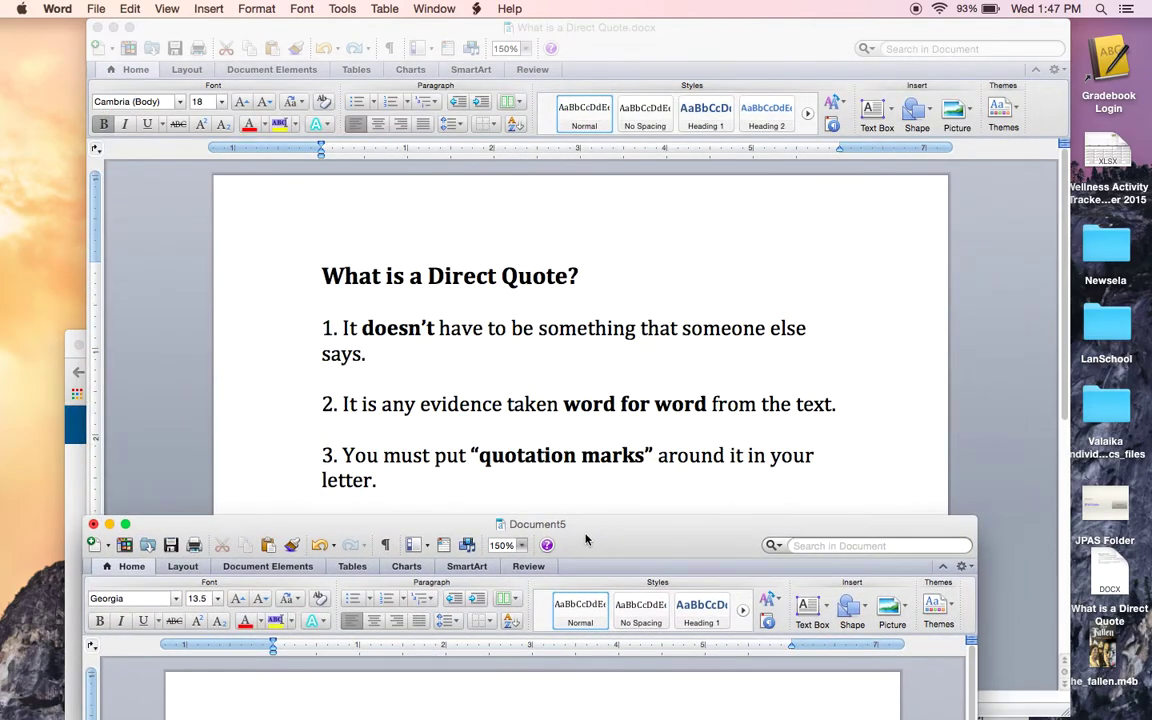
{"action": "left_click", "coordinate": [78, 430]}
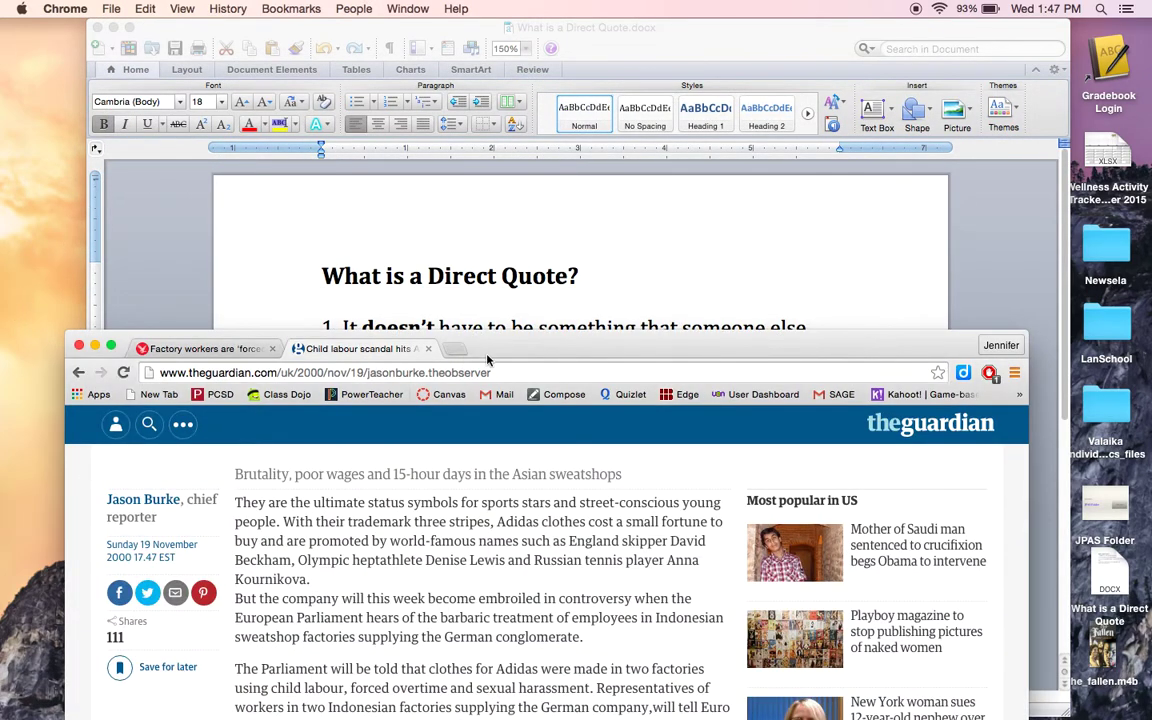
{"action": "left_click_drag", "start_coordinate": [440, 262], "coordinate": [425, 106]}
{"action": "scroll", "coordinate": [458, 252], "scroll_direction": "up", "scroll_amount": 5}
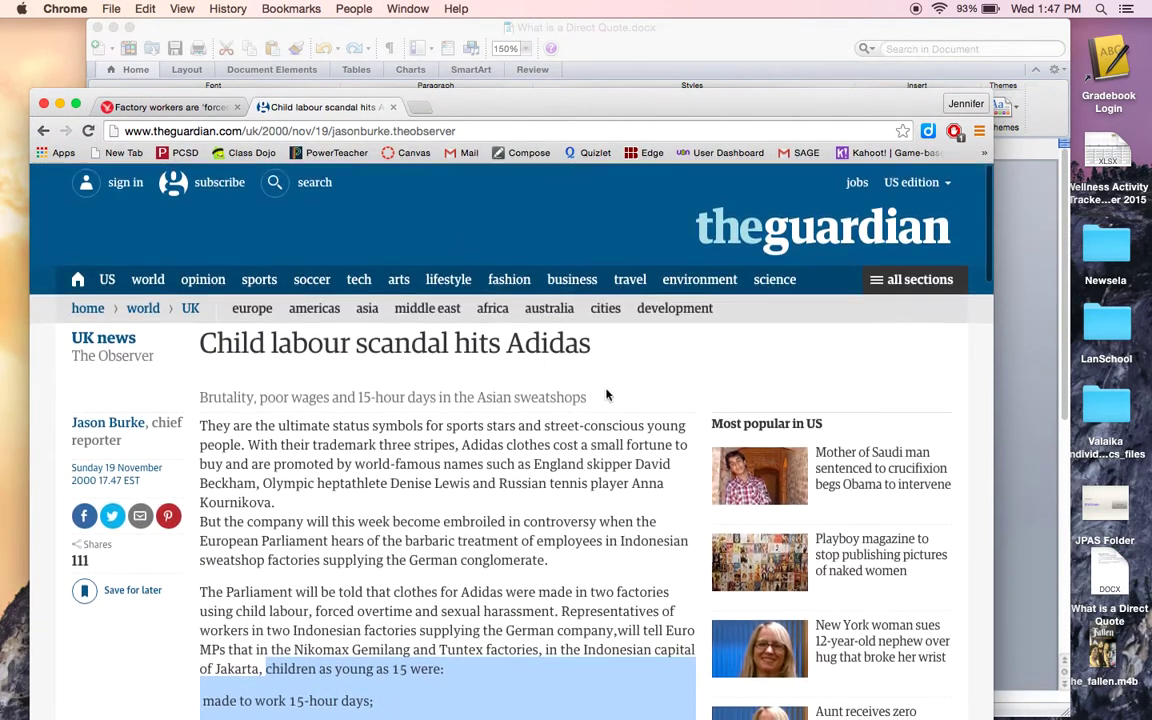
{"action": "left_click_drag", "start_coordinate": [592, 344], "coordinate": [205, 343]}
{"action": "key", "text": "super+c"}
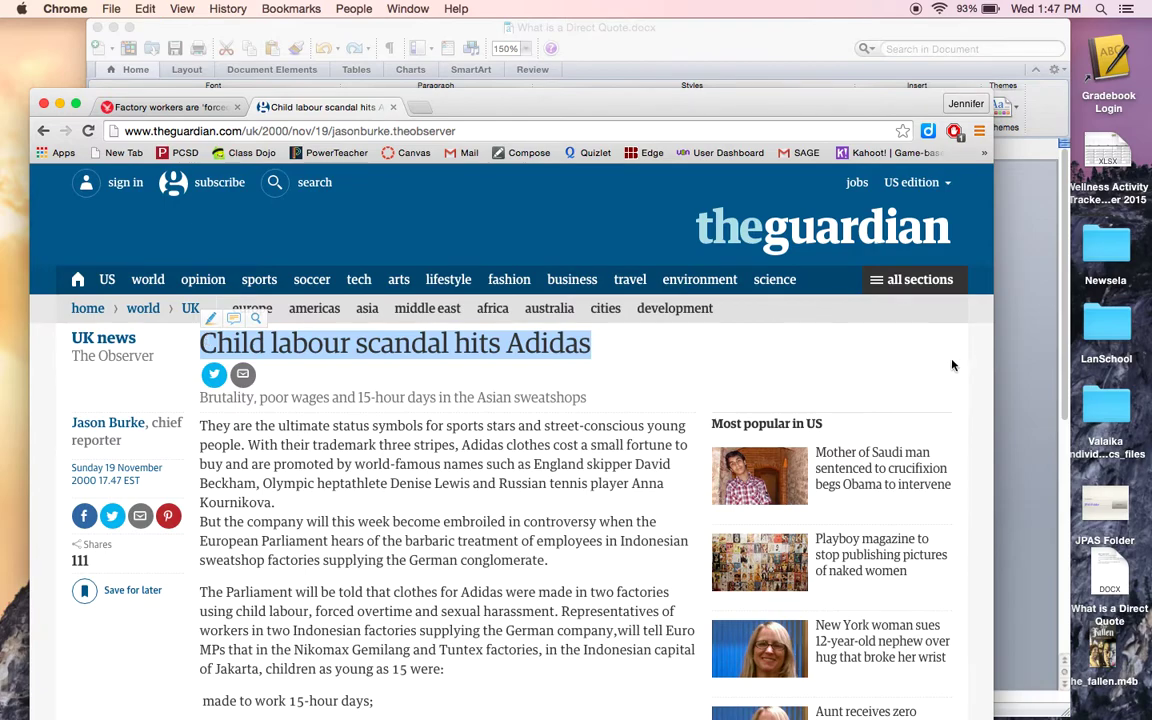
{"action": "left_click", "coordinate": [1020, 330]}
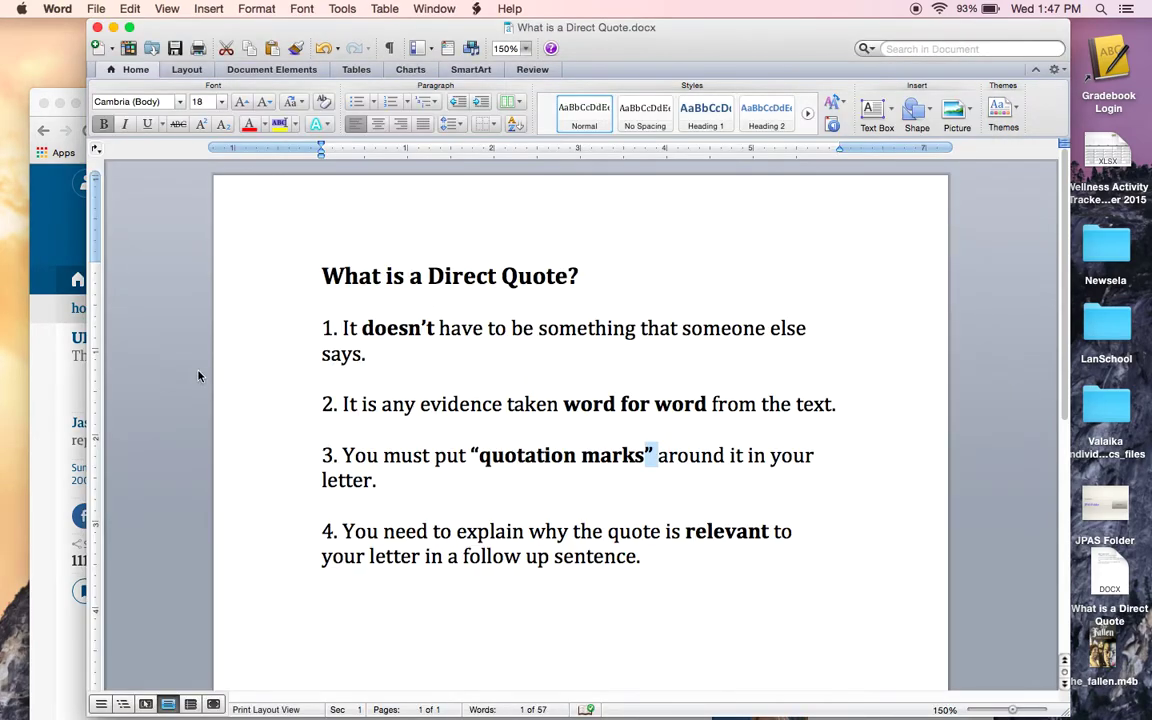
{"action": "key", "text": "ctrl+Up"}
Paste the headline above the quote in Document5 and prefix it with 'According to the article'
{"action": "left_click", "coordinate": [530, 320]}
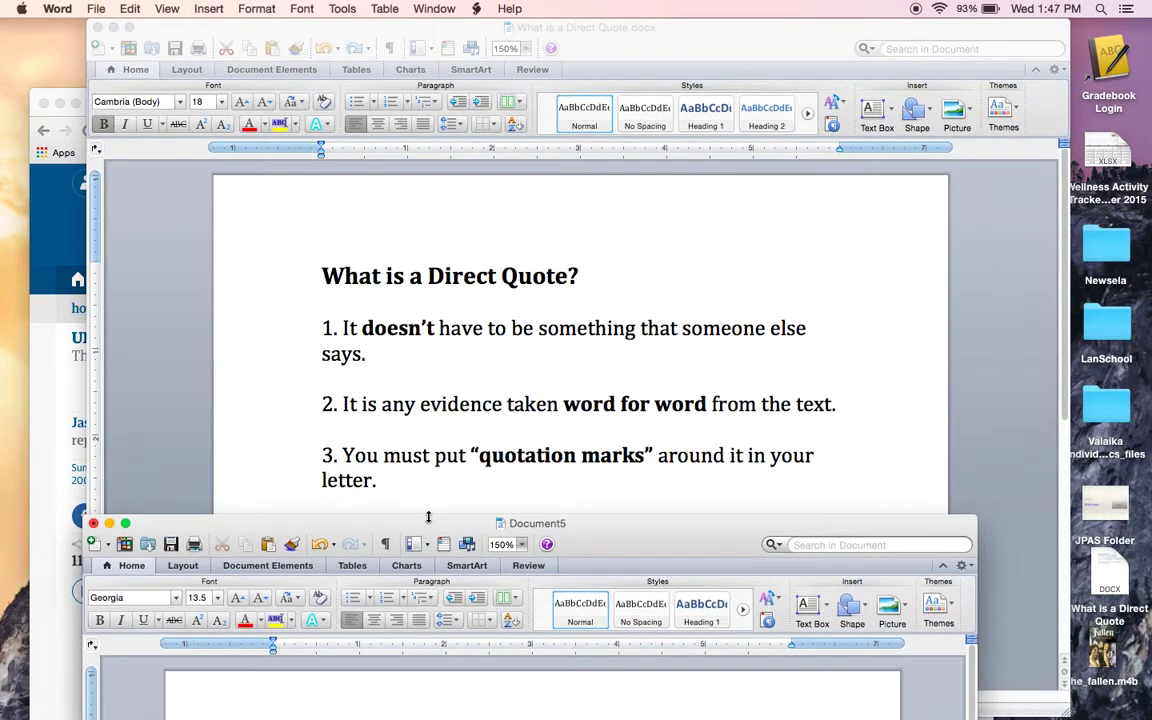
{"action": "left_click_drag", "start_coordinate": [430, 514], "coordinate": [432, 98]}
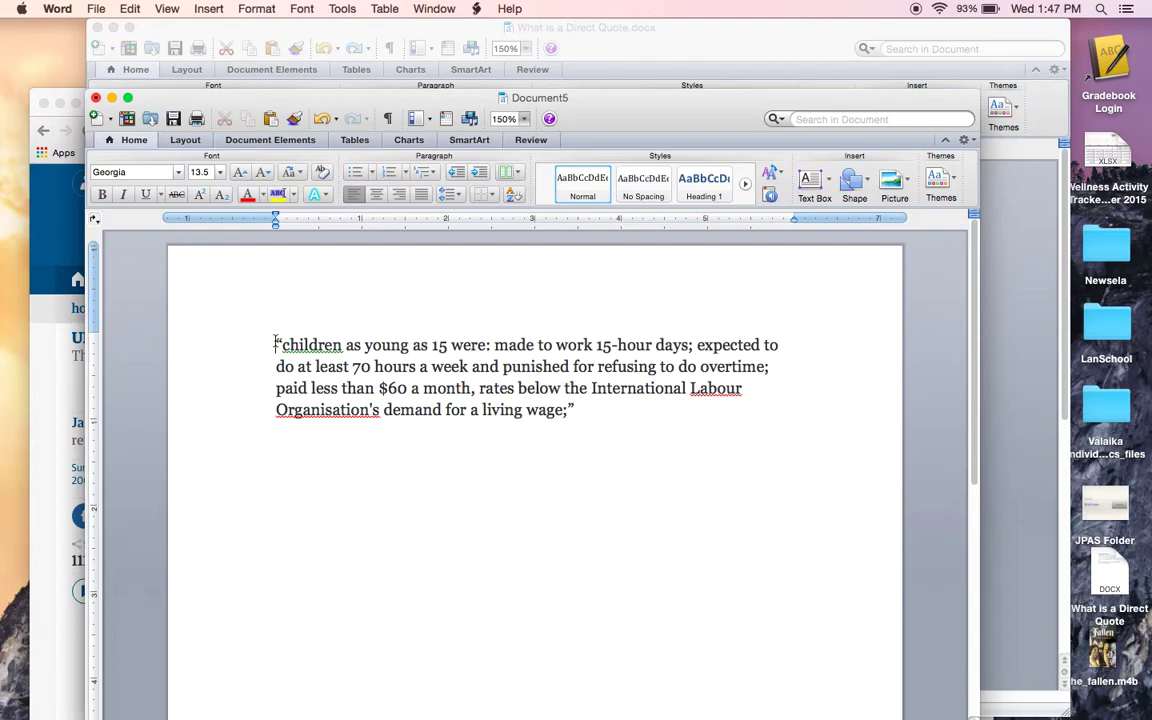
{"action": "key", "text": "super+v"}
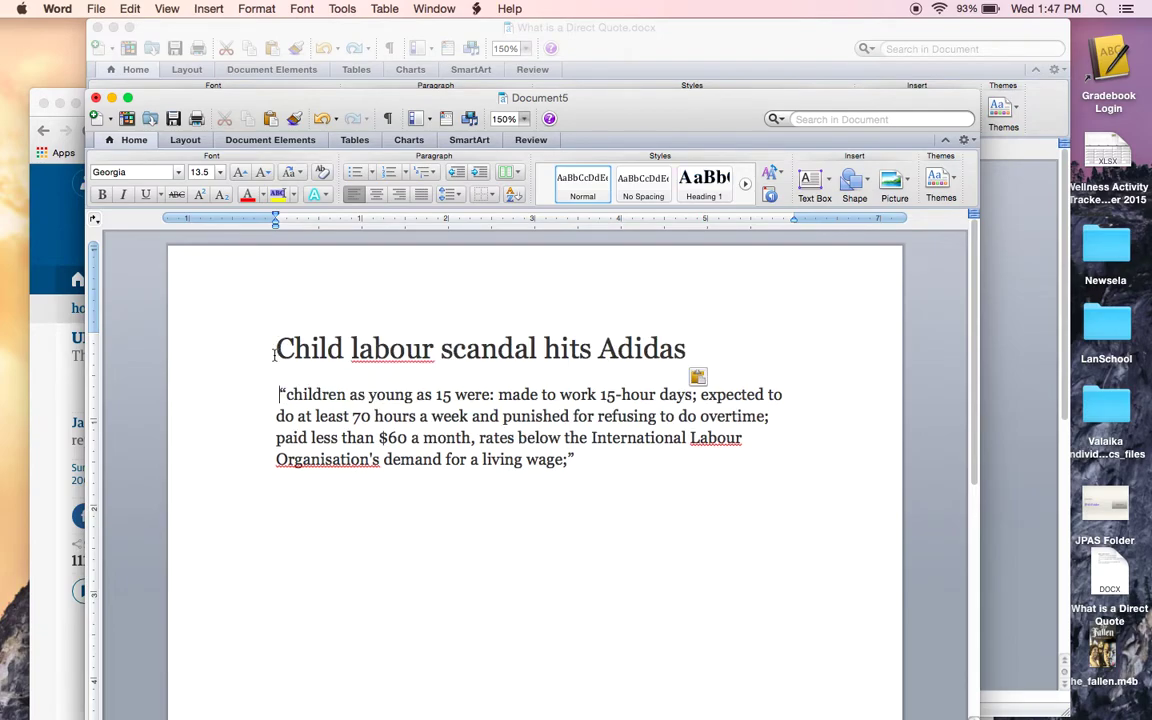
{"action": "left_click", "coordinate": [273, 352]}
{"action": "type", "text": "Accordin"}
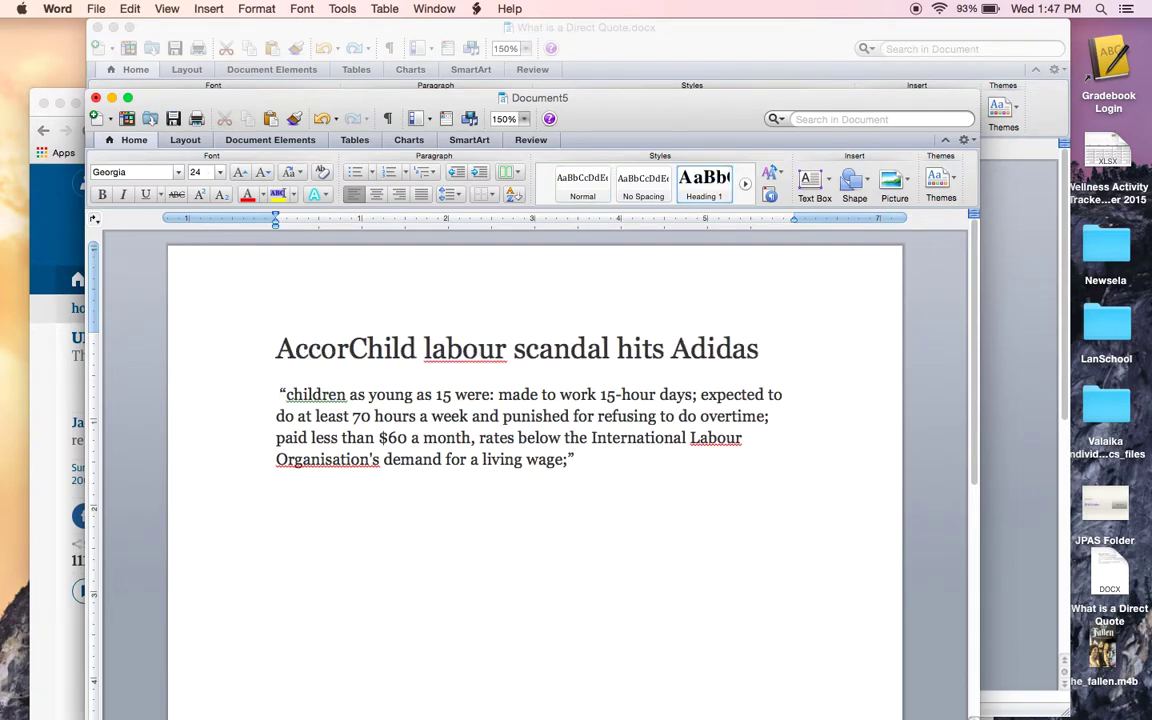
{"action": "type", "text": "g to the a"}
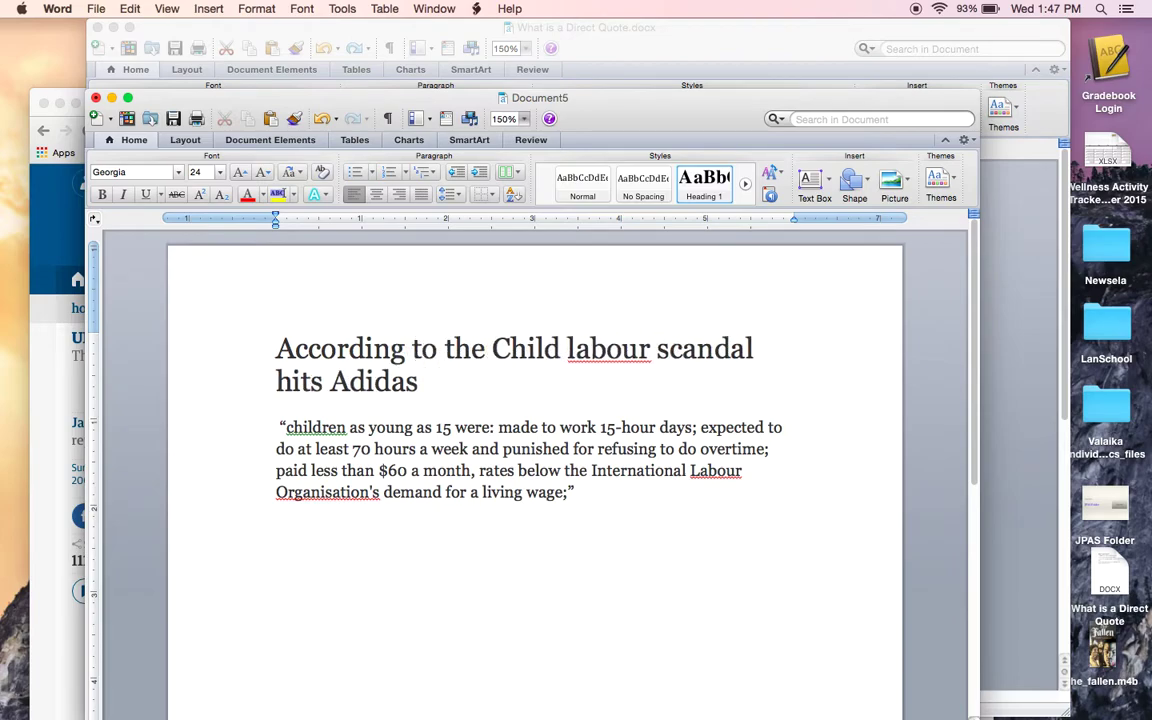
{"action": "type", "text": "rticle"}
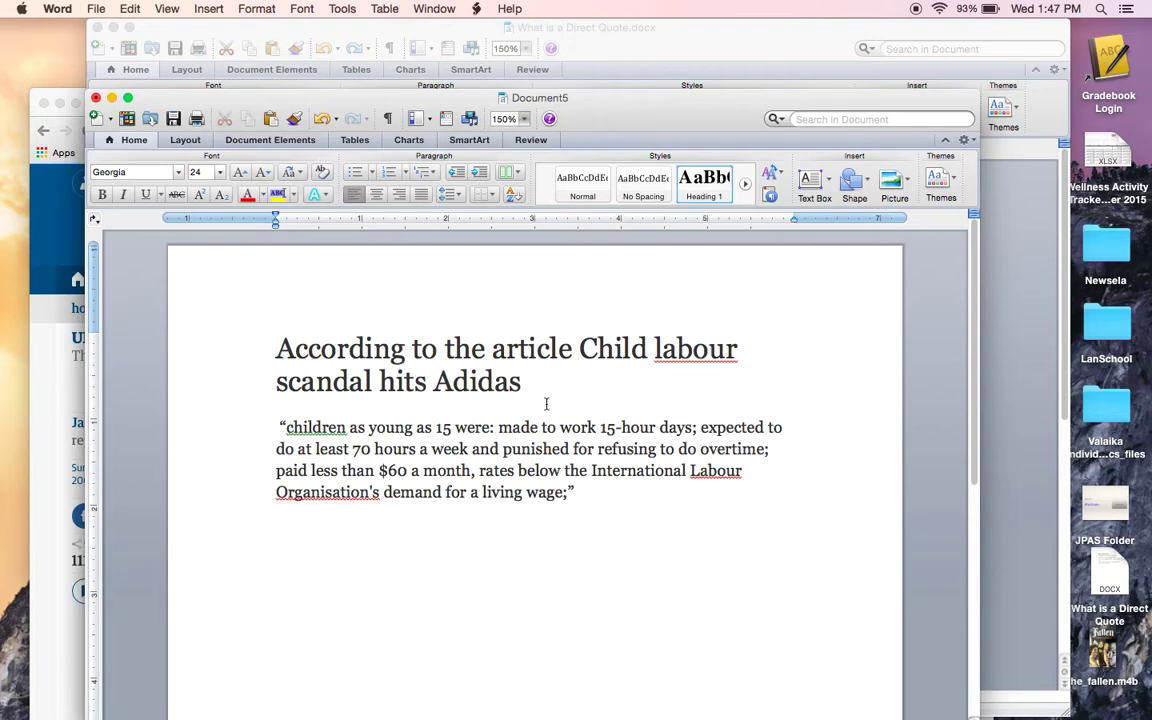
Join the 'According to the article' headline line onto the quote as one paragraph
{"action": "left_click_drag", "start_coordinate": [541, 427], "coordinate": [236, 298]}
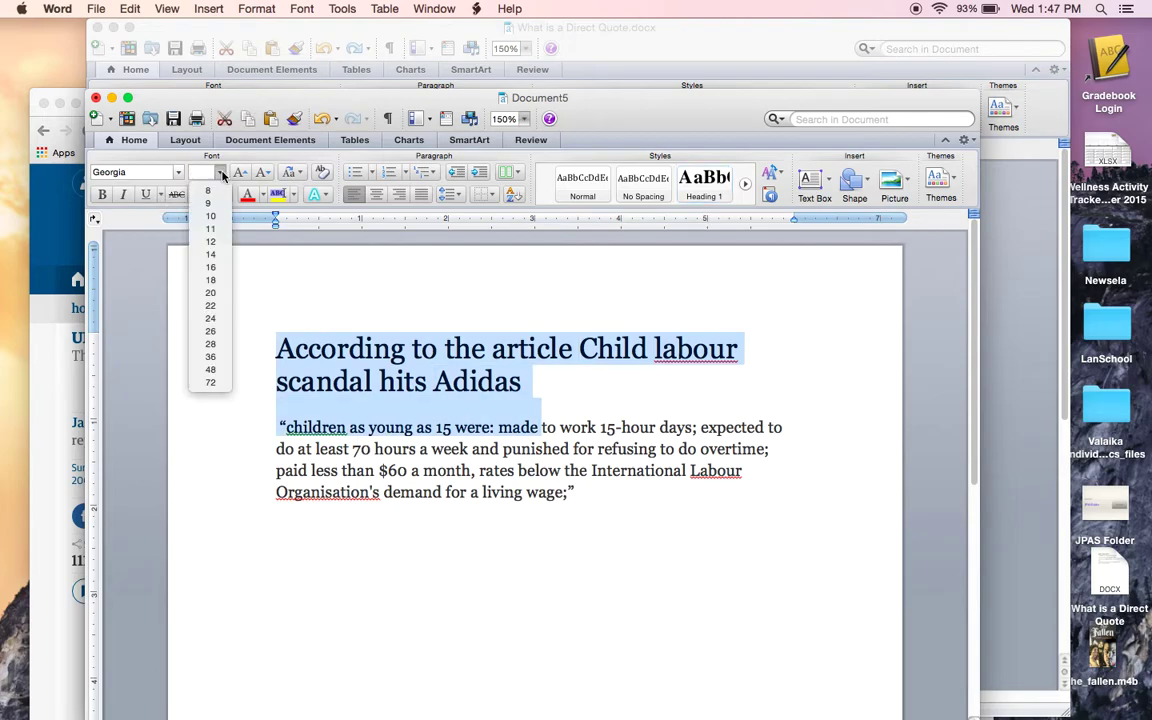
{"action": "left_click", "coordinate": [210, 241]}
{"action": "left_click", "coordinate": [316, 375]}
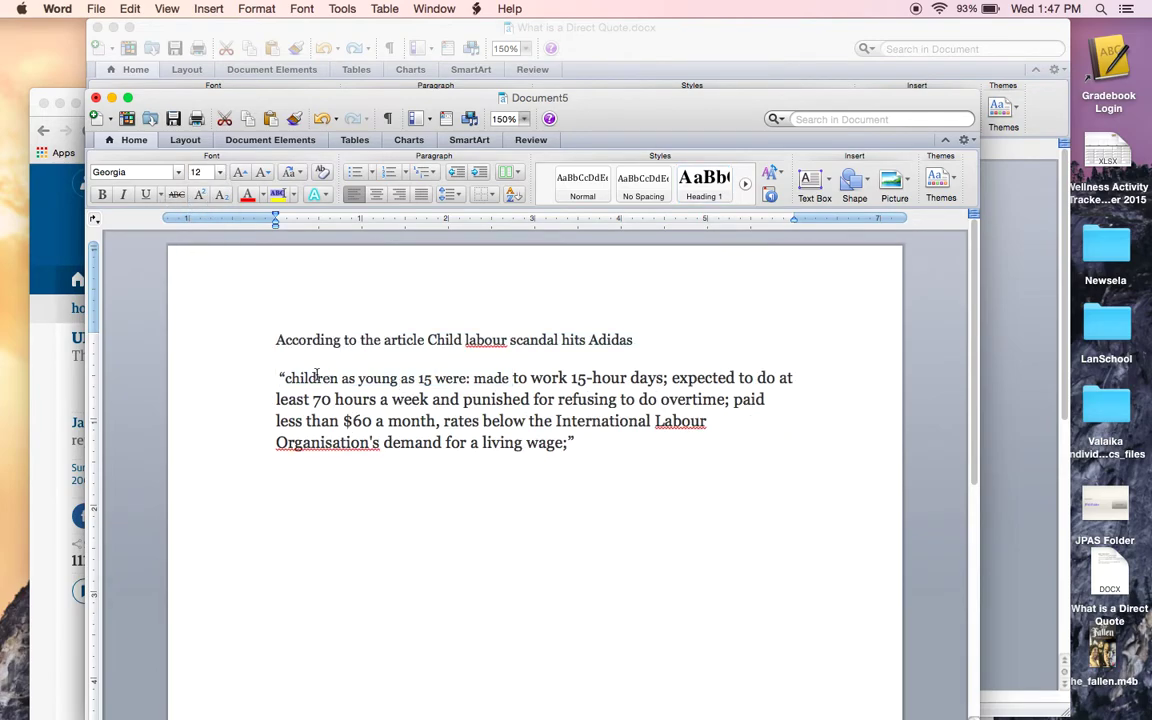
{"action": "key", "text": "BackSpace"}
{"action": "key", "text": "BackSpace"}
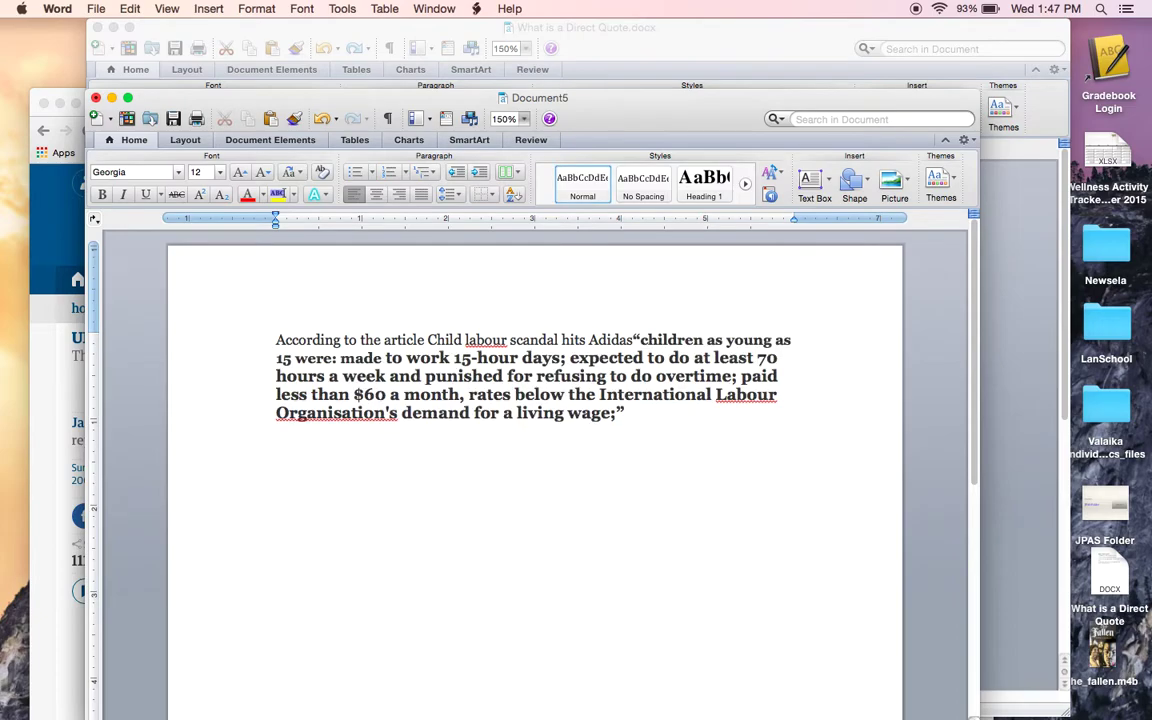
Set the whole paragraph to 12-point Georgia with bold turned off
{"action": "key", "text": "super+a"}
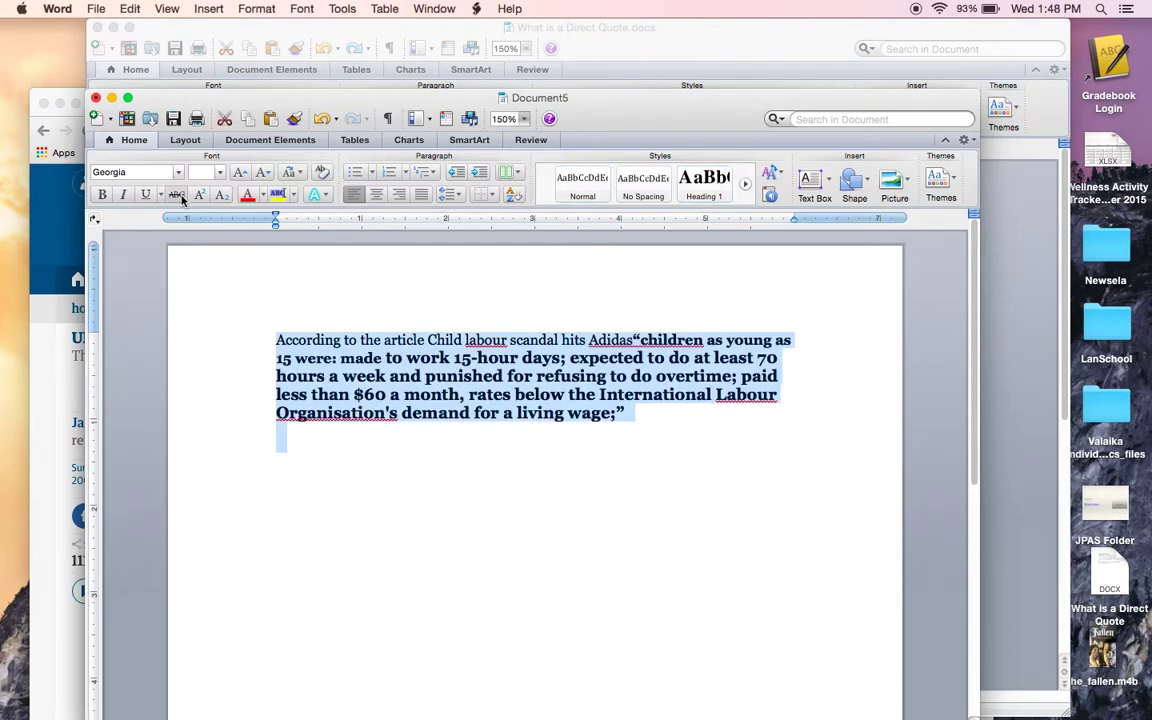
{"action": "left_click", "coordinate": [101, 194]}
{"action": "left_click", "coordinate": [219, 172]}
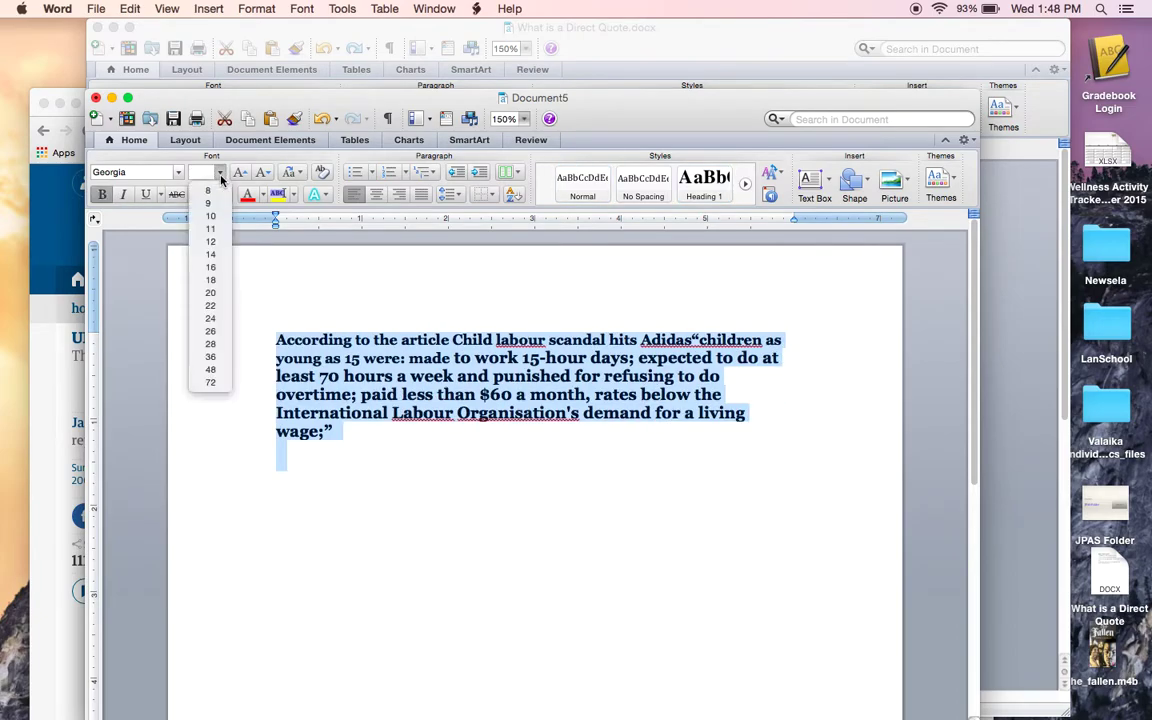
{"action": "left_click", "coordinate": [210, 241]}
{"action": "left_click", "coordinate": [101, 194]}
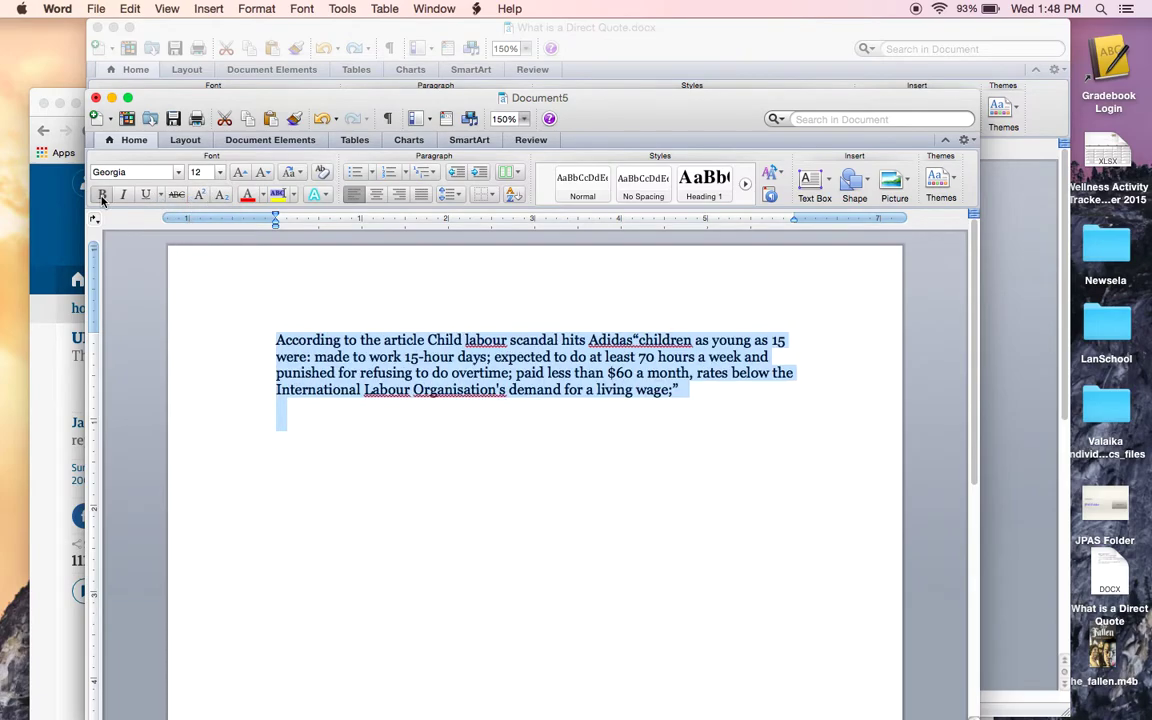
{"action": "left_click", "coordinate": [628, 441]}
{"action": "left_click", "coordinate": [633, 340]}
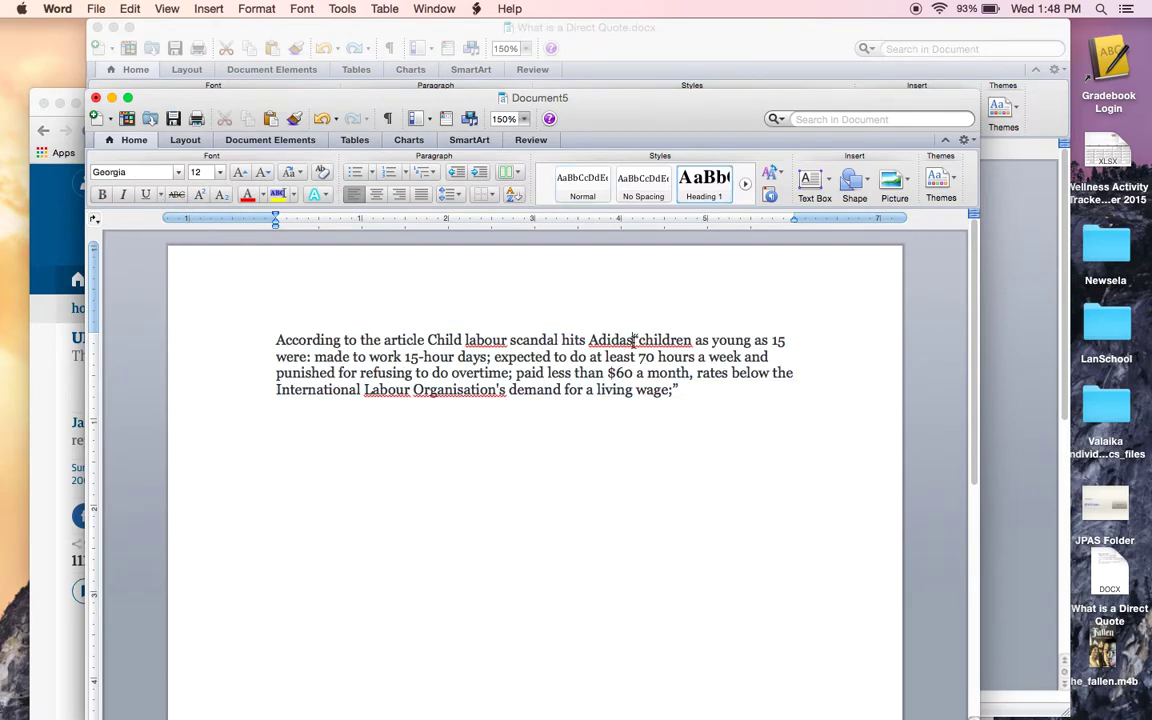
Wrap the title as “Child labour scandal hits Adidas,” with quotation marks and a trailing comma
{"action": "left_click", "coordinate": [428, 340]}
{"action": "type", "text": "\""}
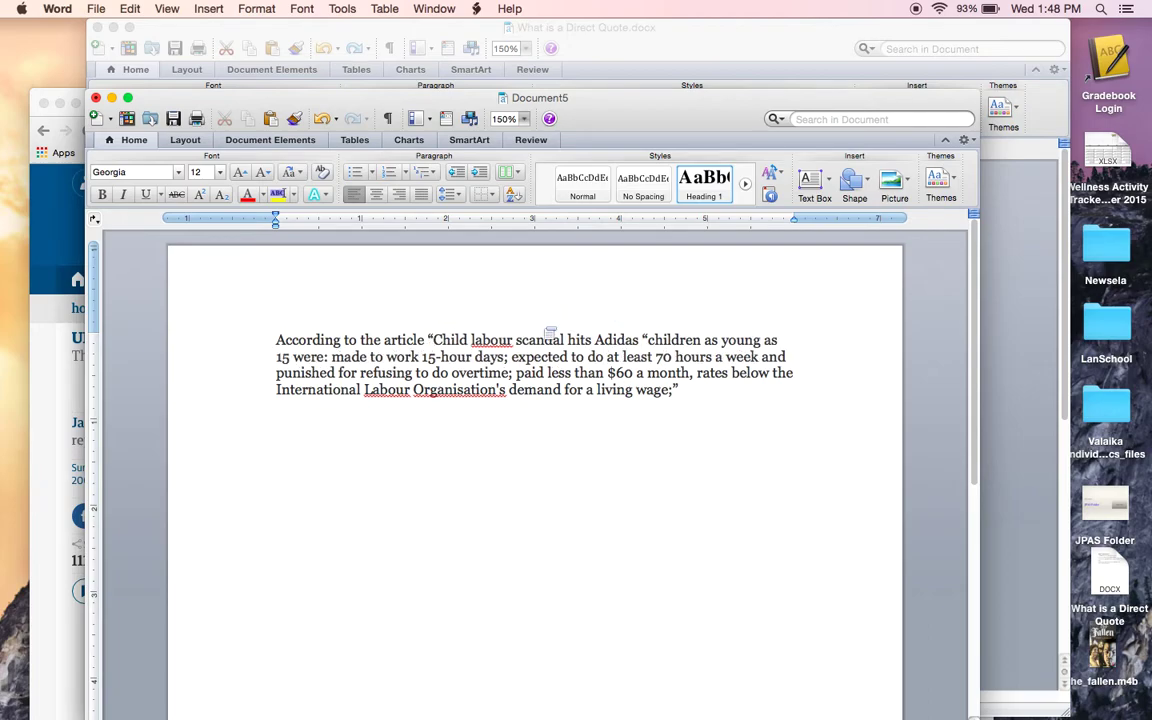
{"action": "left_click", "coordinate": [640, 341]}
{"action": "type", "text": ",\""}
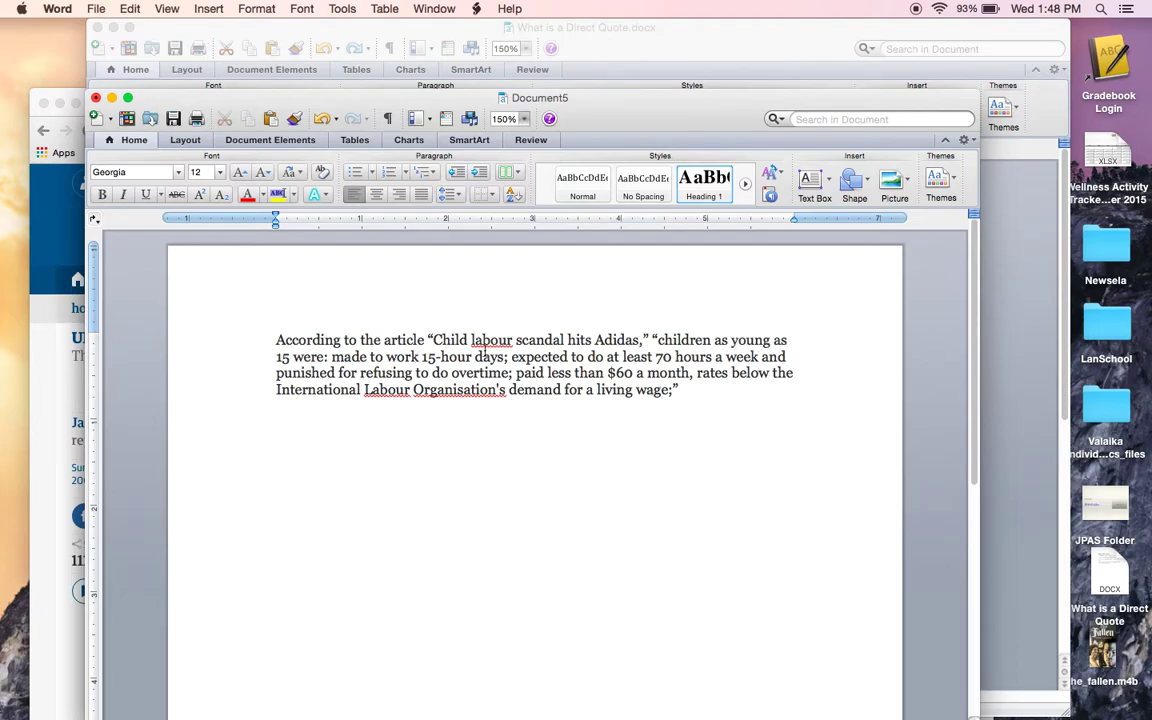
{"action": "left_click", "coordinate": [648, 342]}
{"action": "left_click_drag", "start_coordinate": [656, 341], "coordinate": [674, 392]}
{"action": "left_click_drag", "start_coordinate": [640, 340], "coordinate": [429, 342]}
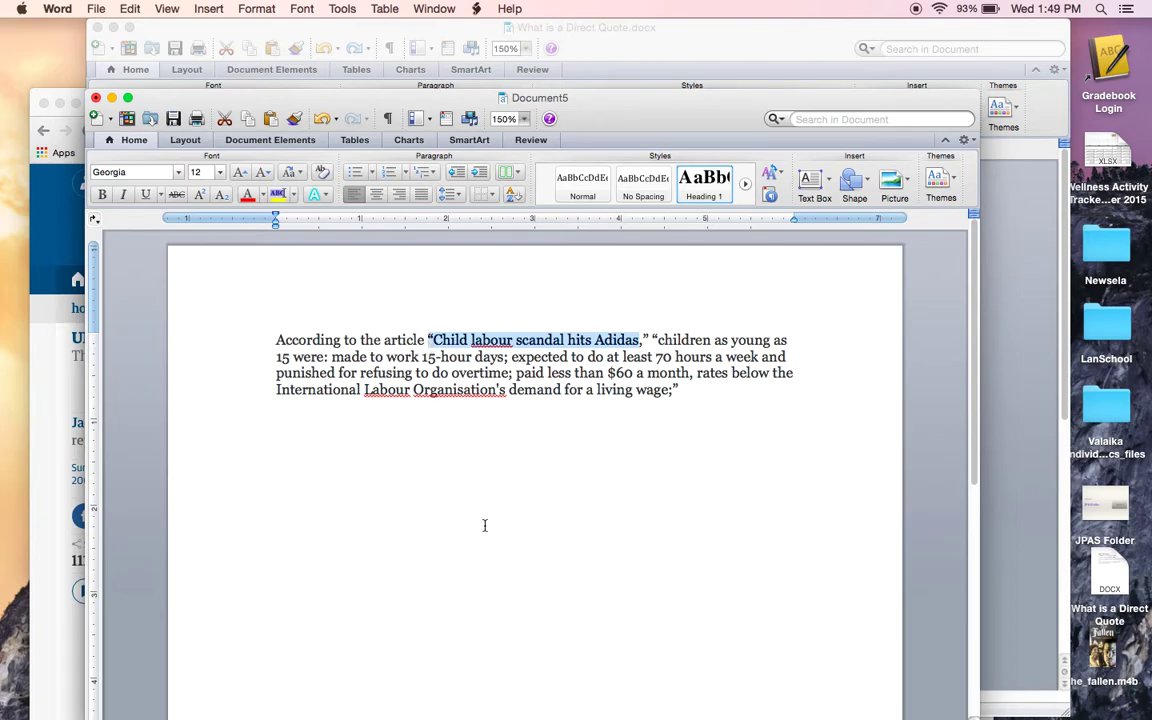
Switch to the 'What is a Direct Quote' guide and select its rule 4
{"action": "left_click", "coordinate": [704, 394]}
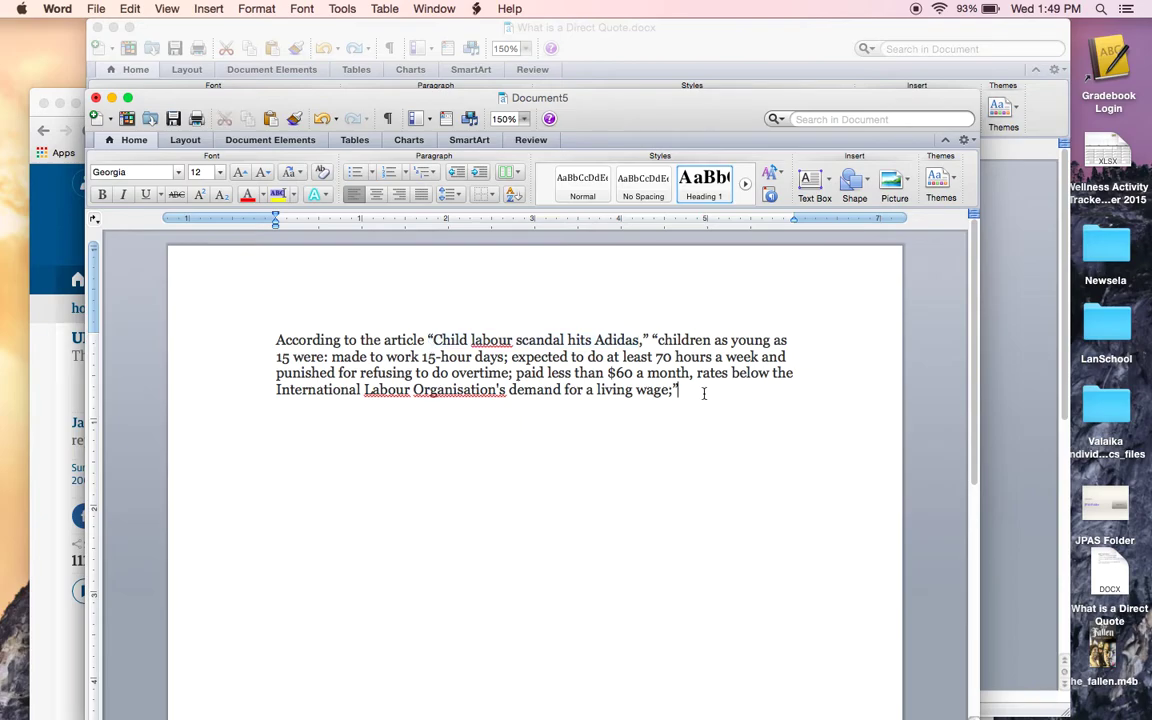
{"action": "key", "text": "ctrl+Up"}
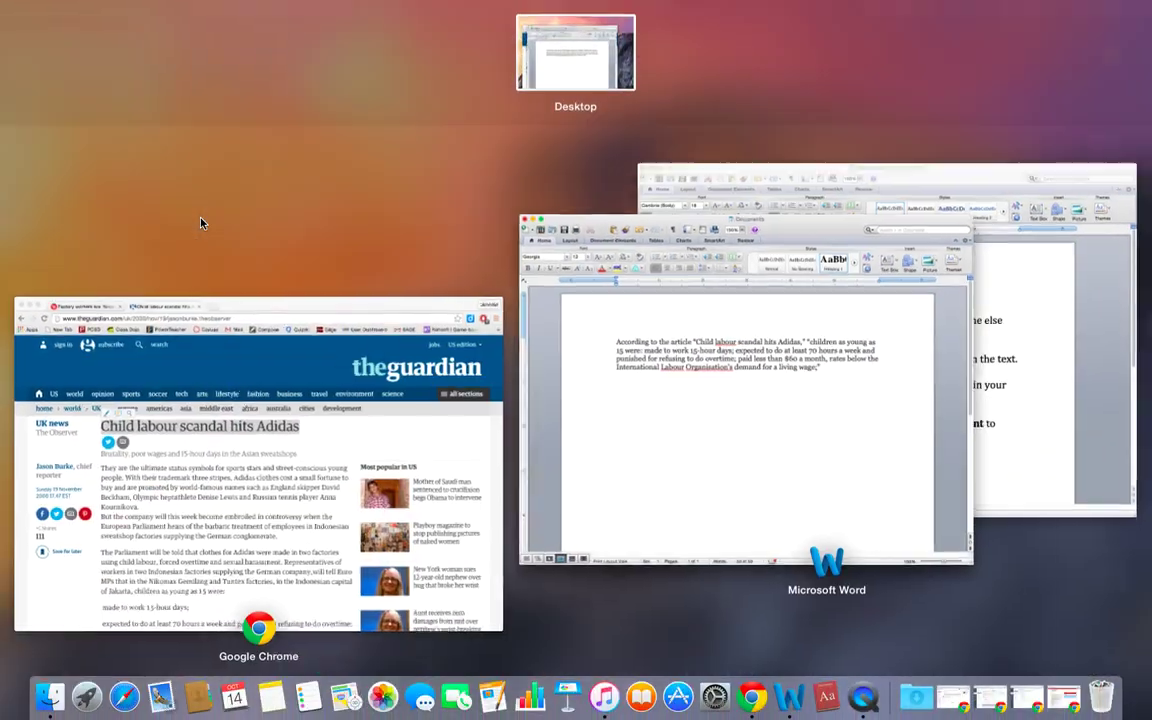
{"action": "left_click", "coordinate": [1028, 347]}
{"action": "scroll", "coordinate": [845, 446], "scroll_direction": "down", "scroll_amount": 2}
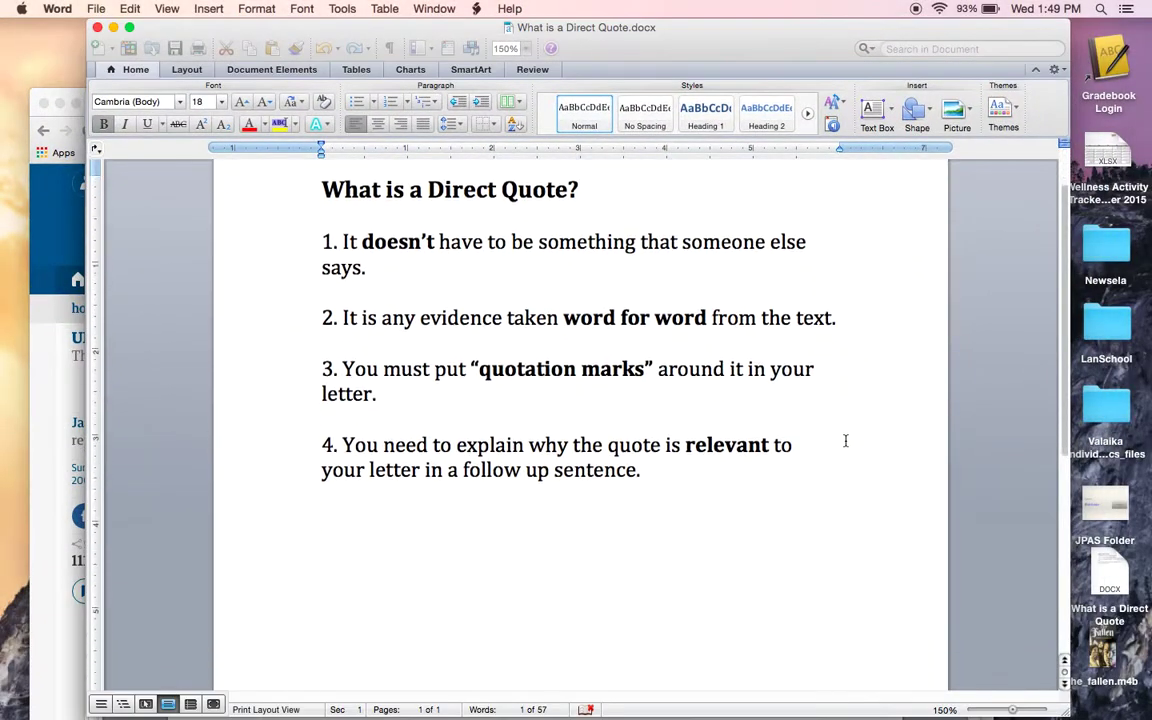
{"action": "left_click_drag", "start_coordinate": [656, 473], "coordinate": [320, 445]}
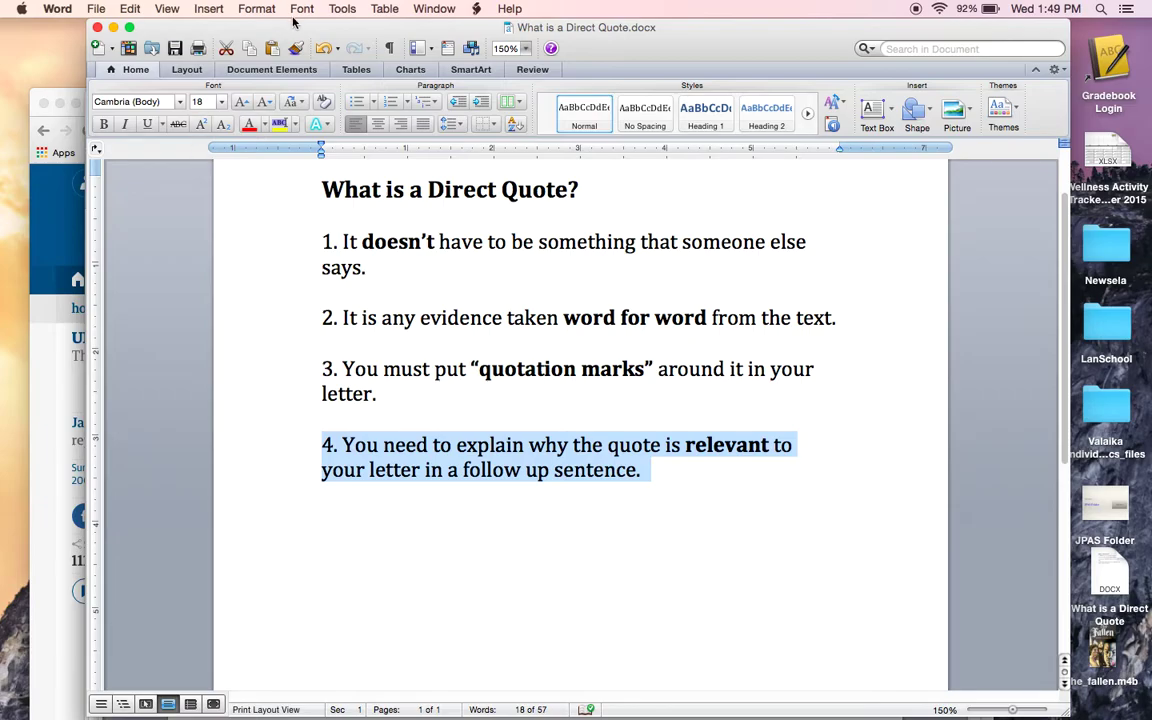
{"action": "key", "text": "ctrl+Up"}
Back in Document5, add 'This shows that young children are being over-worked and underpaid…' after the quote
{"action": "left_click", "coordinate": [600, 357]}
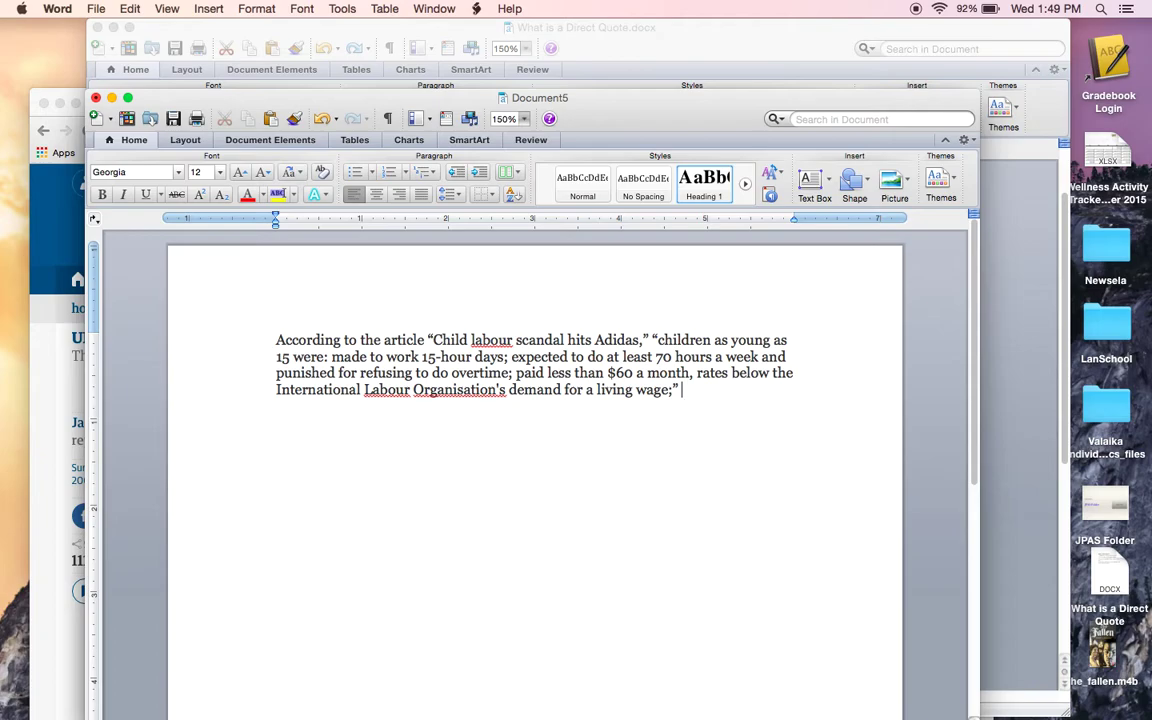
{"action": "type", "text": "This shows that "}
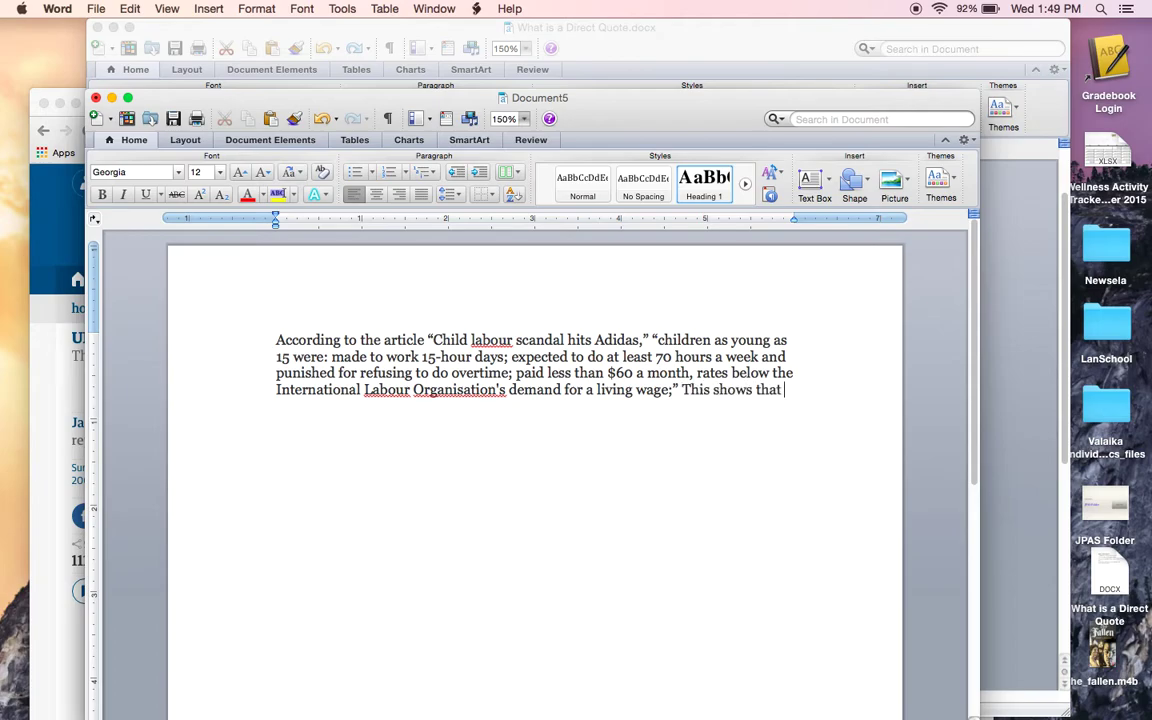
{"action": "type", "text": "young children"}
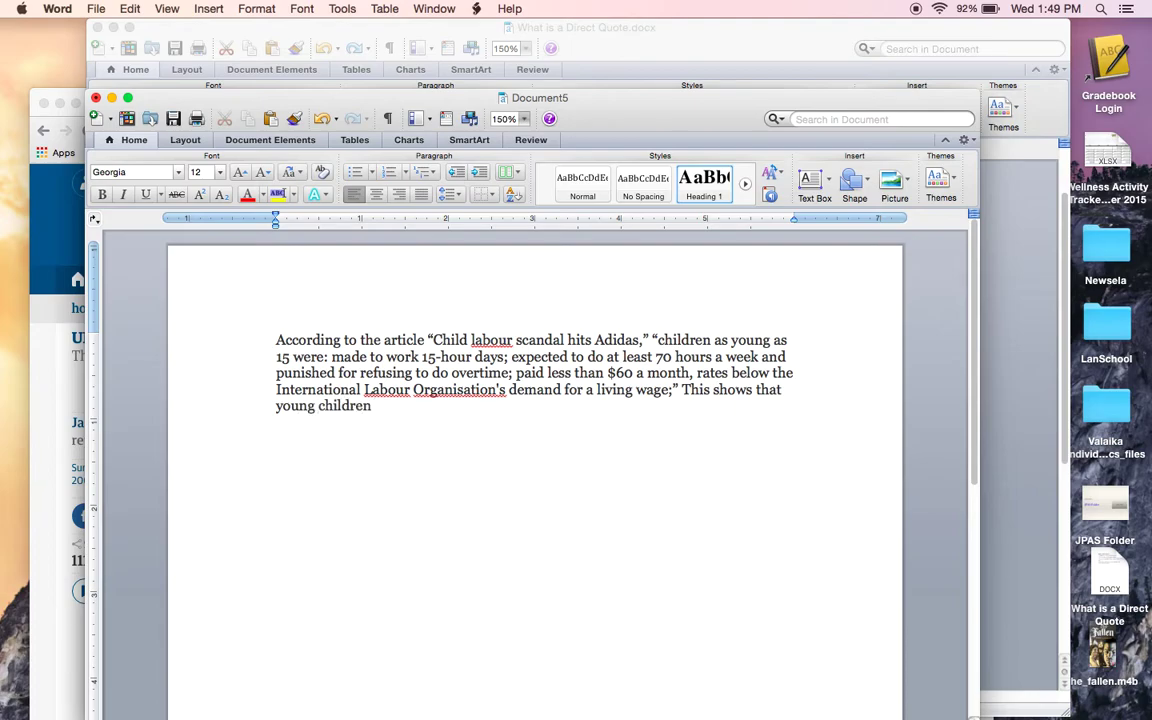
{"action": "type", "text": " are being over-"}
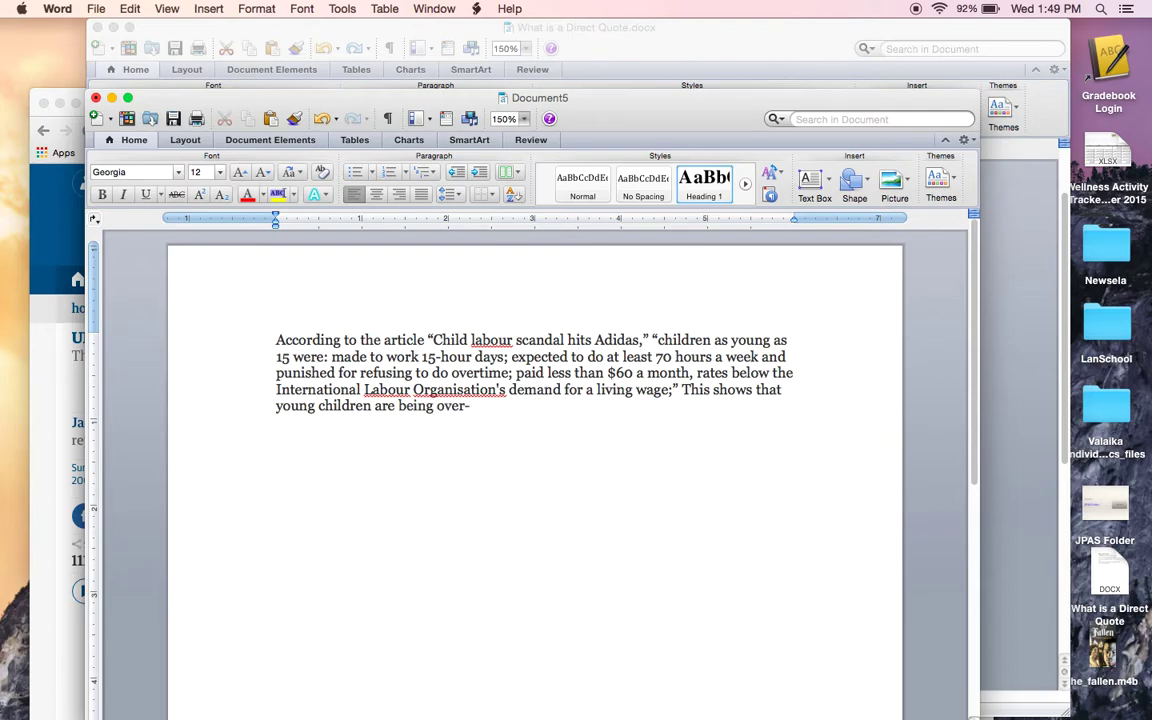
{"action": "type", "text": "worked and un"}
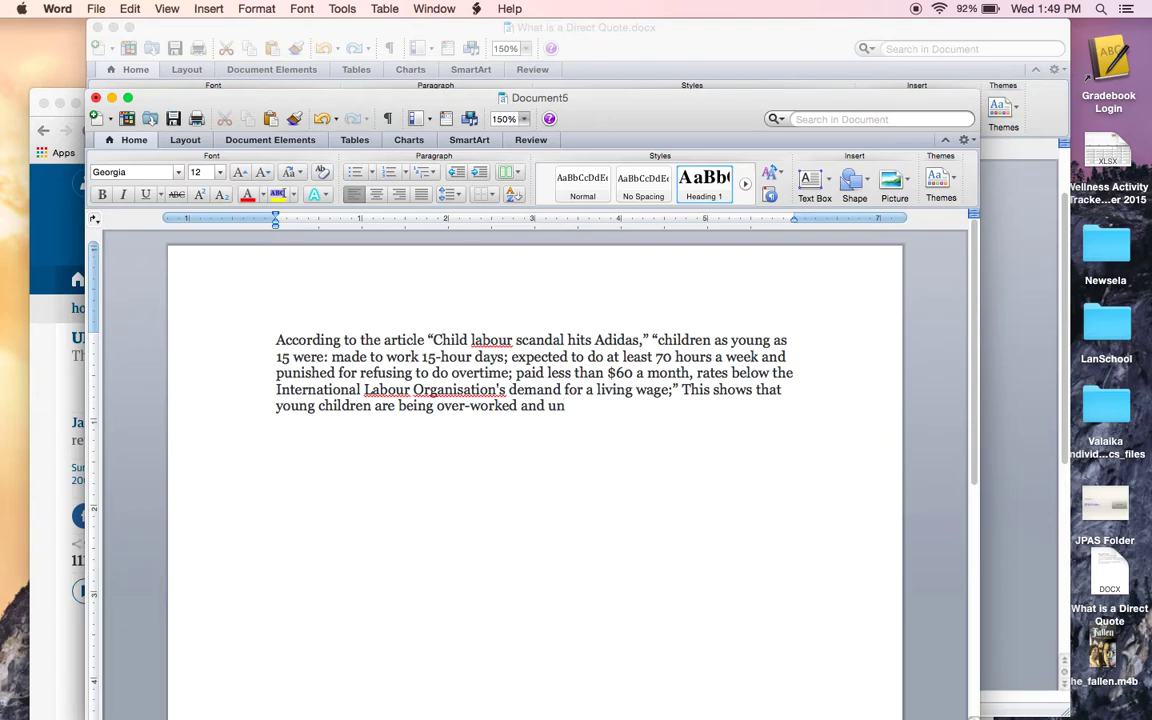
{"action": "type", "text": "derpaid in the A"}
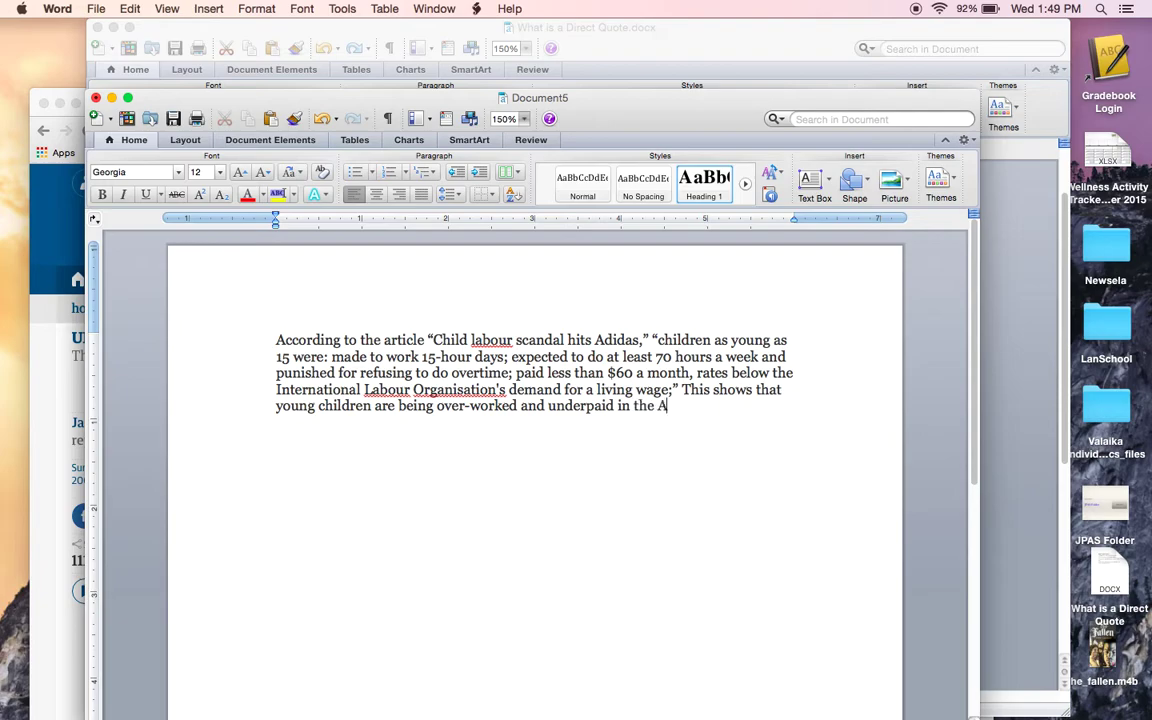
{"action": "type", "text": "didas clothing factory"}
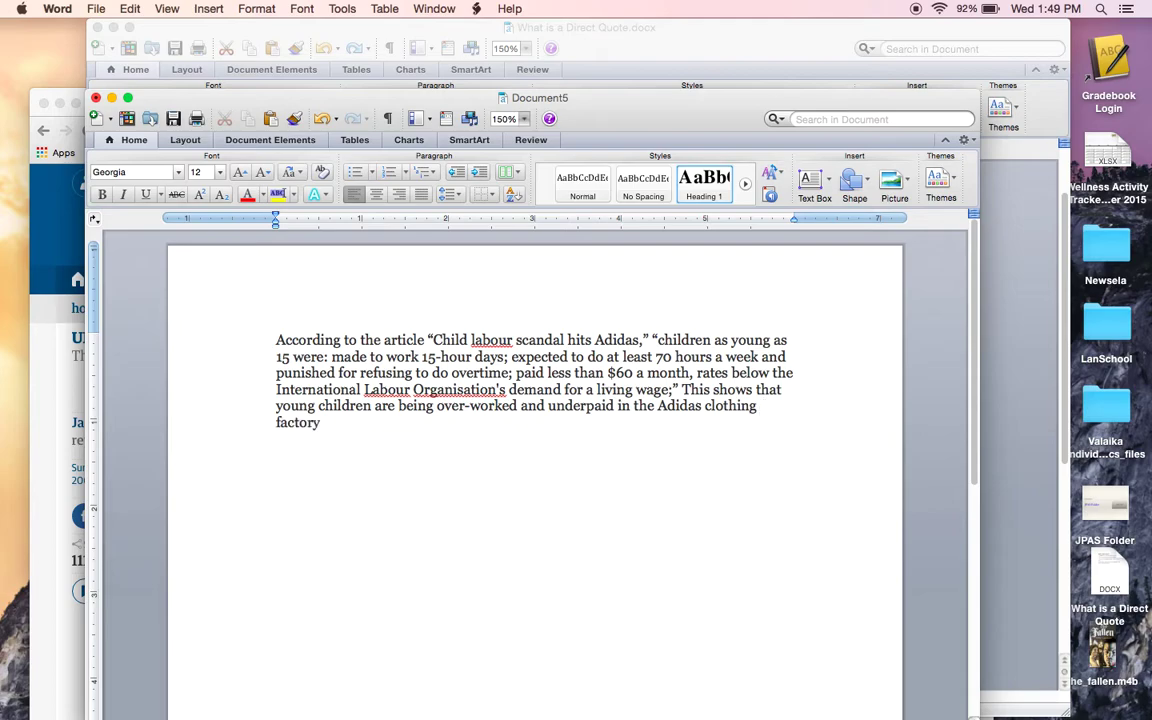
{"action": "type", "text": ". These kids should be i"}
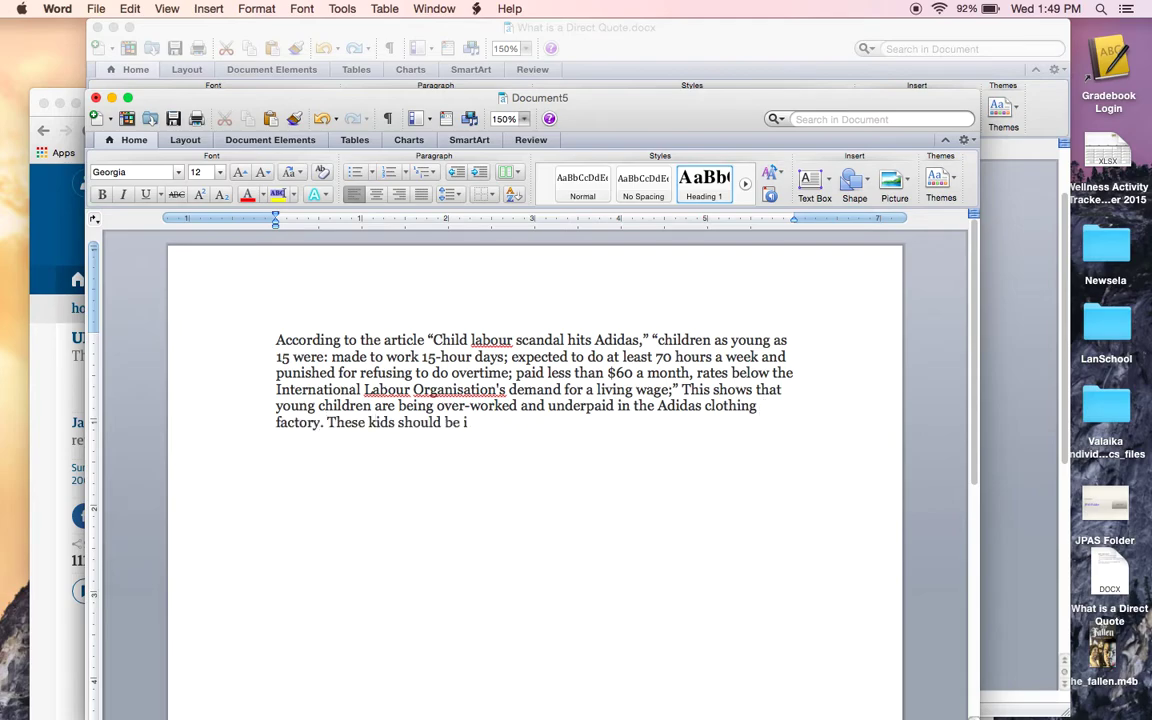
{"action": "type", "text": "n school."}
{"action": "left_click_drag", "start_coordinate": [634, 342], "coordinate": [272, 347]}
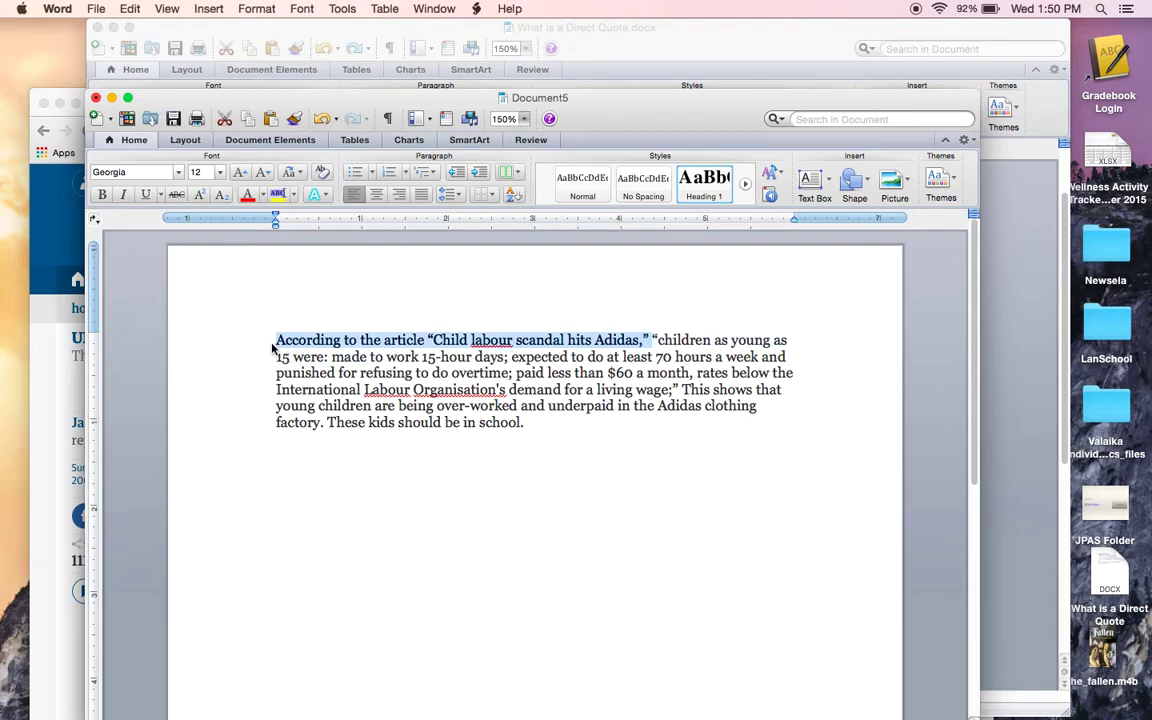
{"action": "left_click", "coordinate": [720, 309]}
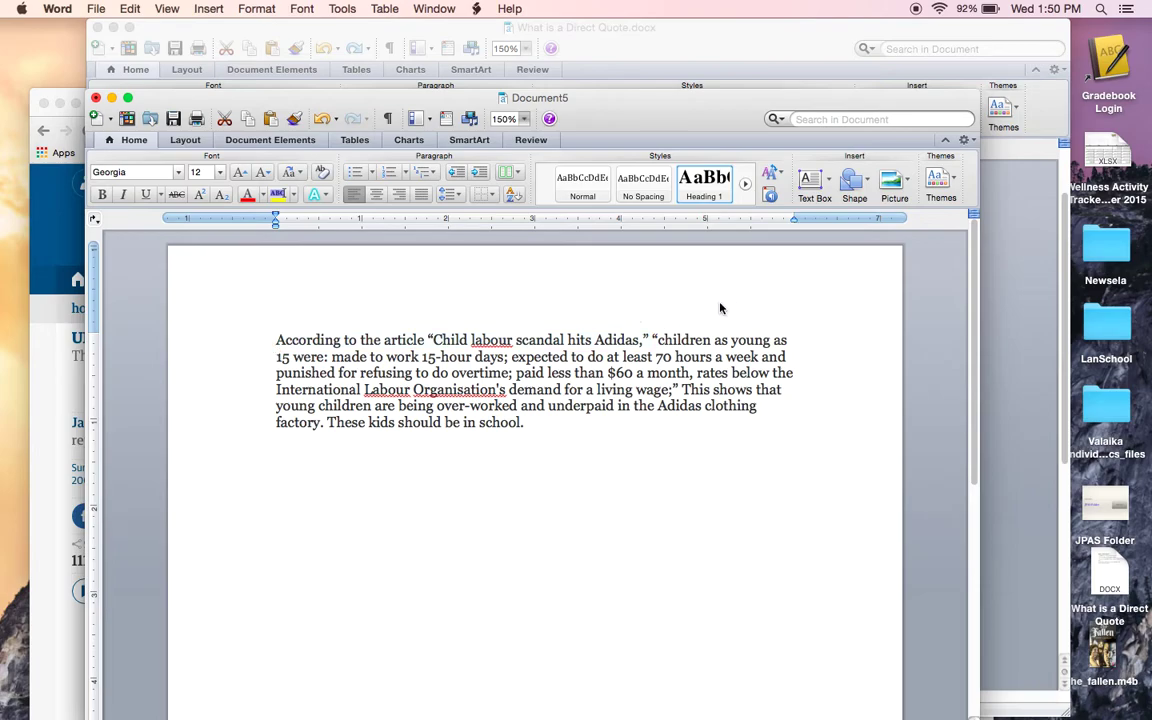
{"action": "left_click_drag", "start_coordinate": [650, 340], "coordinate": [679, 397]}
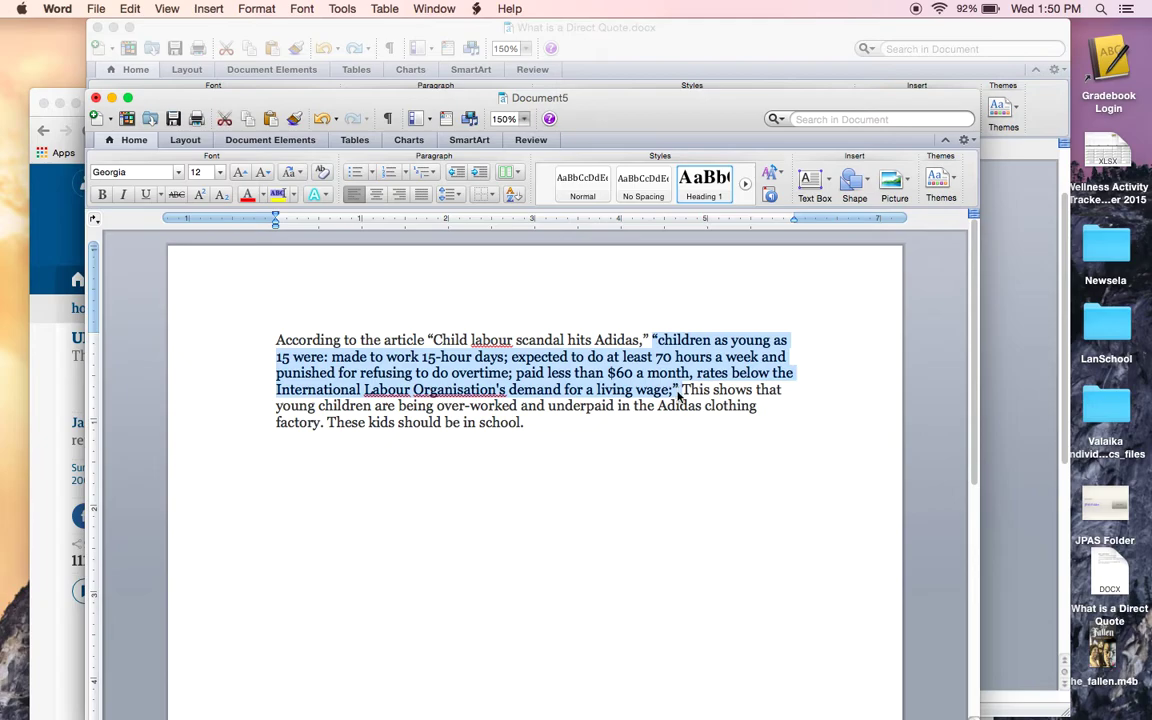
{"action": "left_click", "coordinate": [684, 453]}
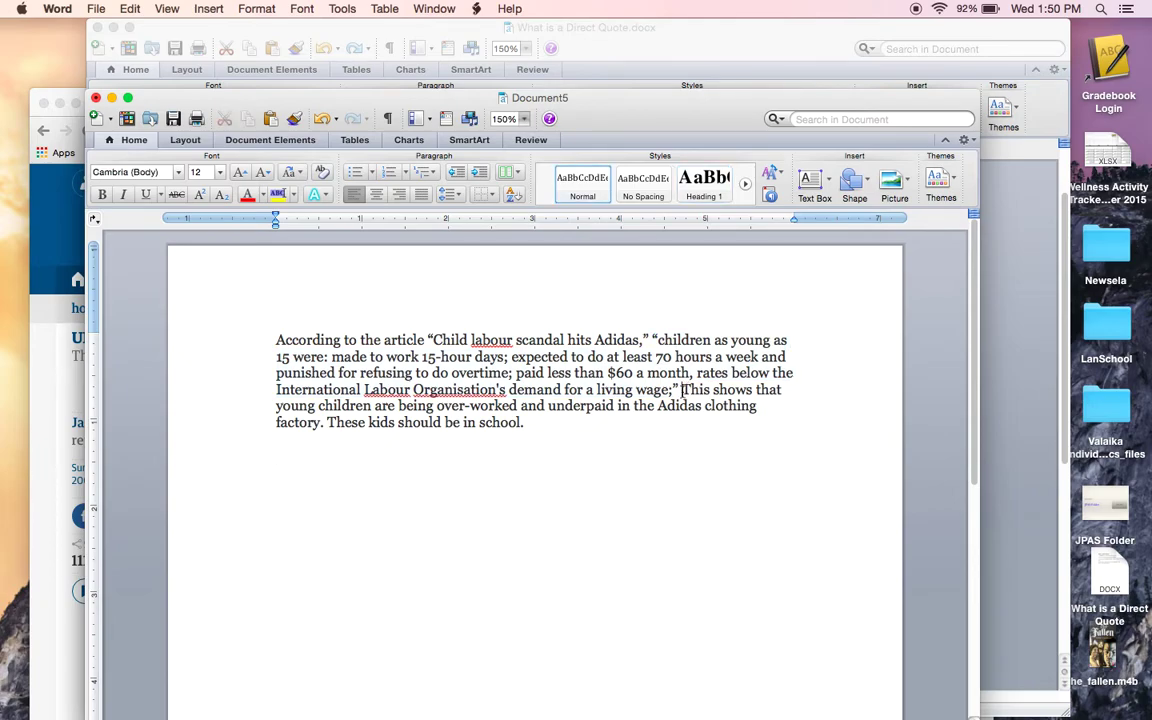
{"action": "left_click_drag", "start_coordinate": [681, 389], "coordinate": [684, 442]}
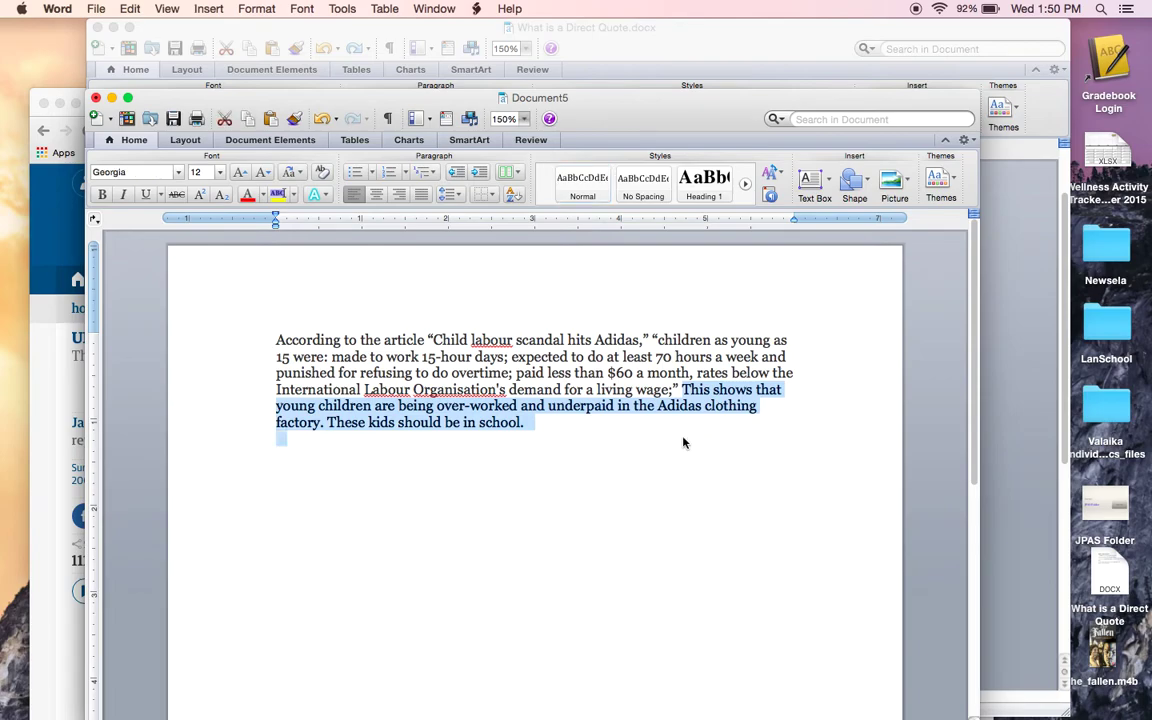